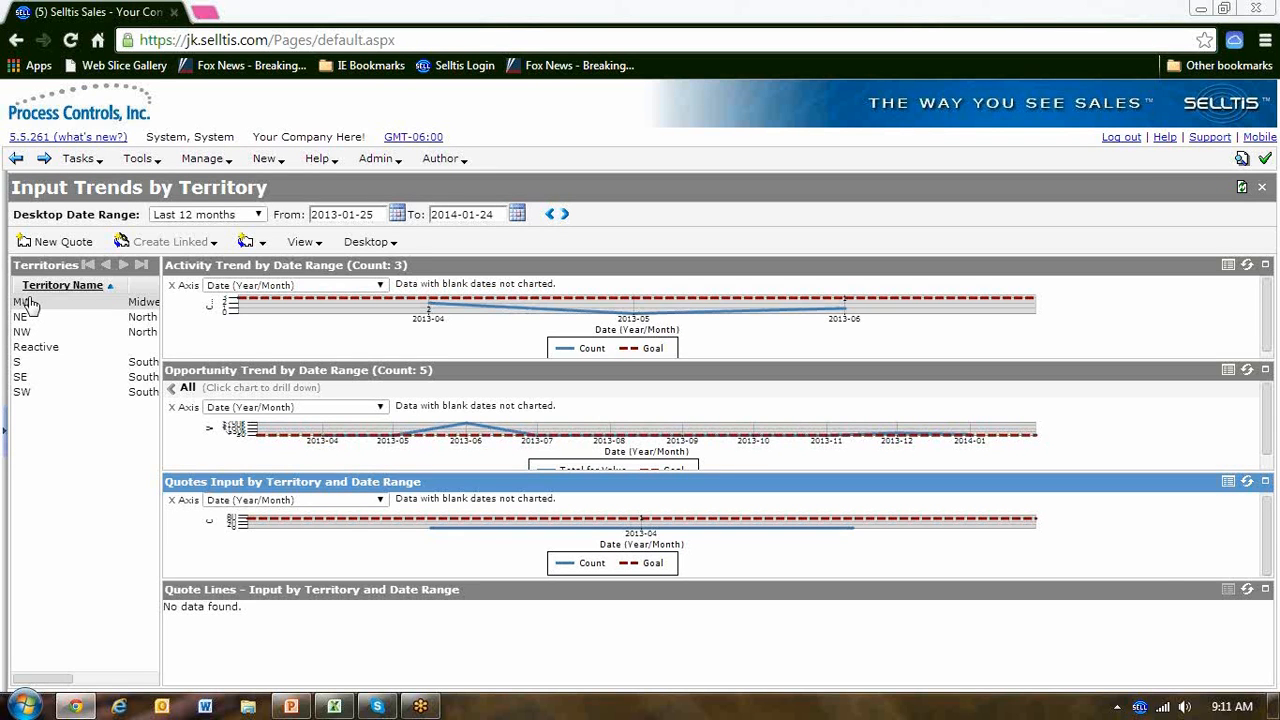
# - Maximize the Opportunity Trend by Date Range chart and apply a custom desktop start date of 5/1/13
pyautogui.moveTo(490, 322)
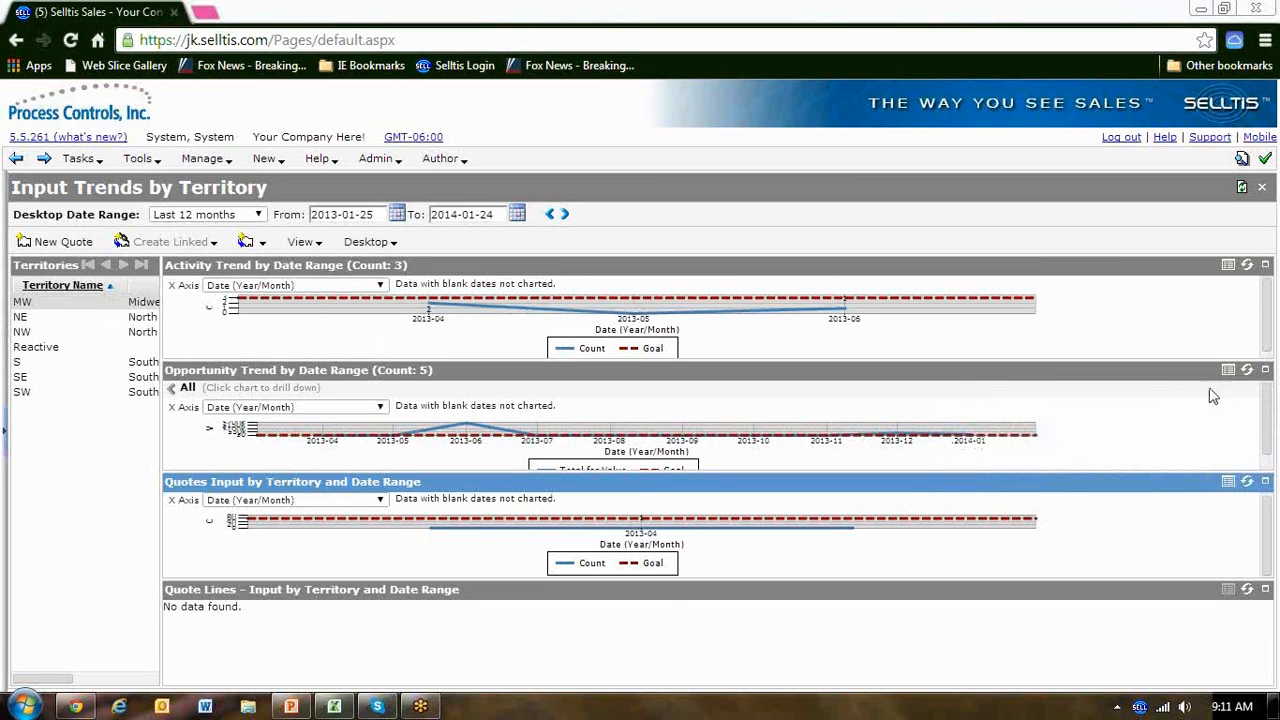
pyautogui.click(1264, 370)
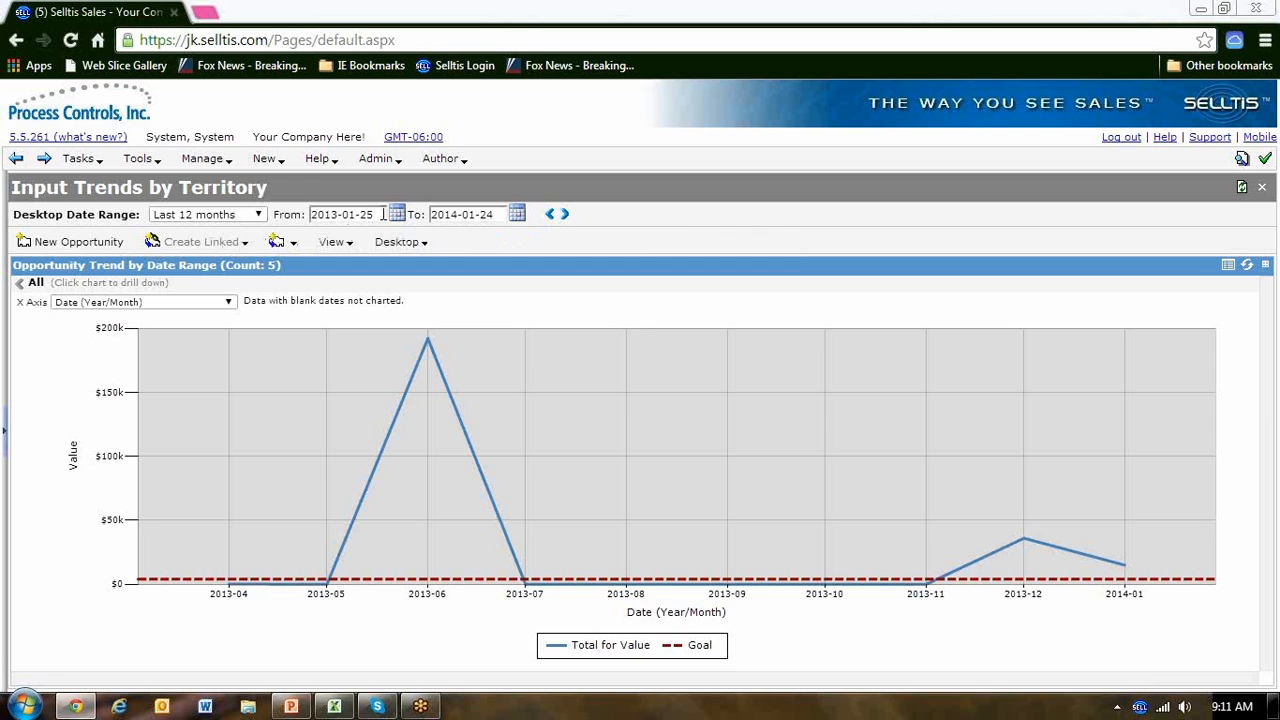
pyautogui.moveTo(382, 214); pyautogui.dragTo(305, 214)
pyautogui.write('5/1/1')
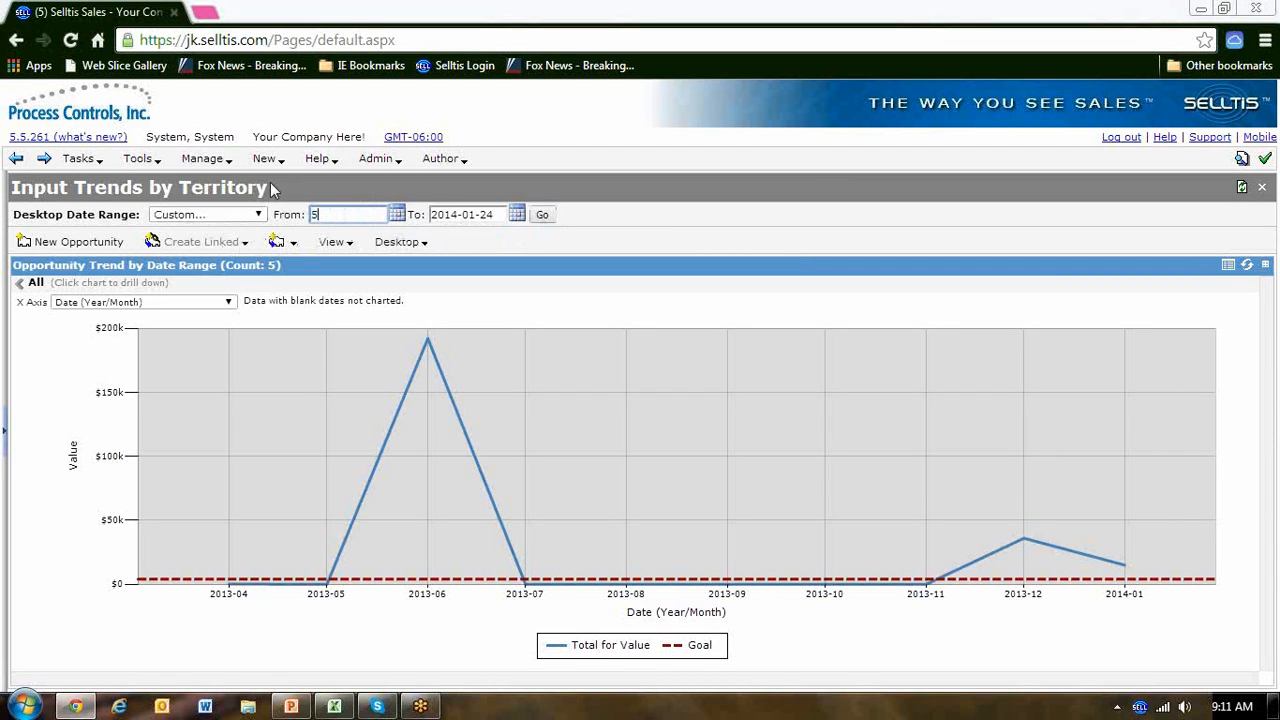
pyautogui.write('3')
pyautogui.click(543, 214)
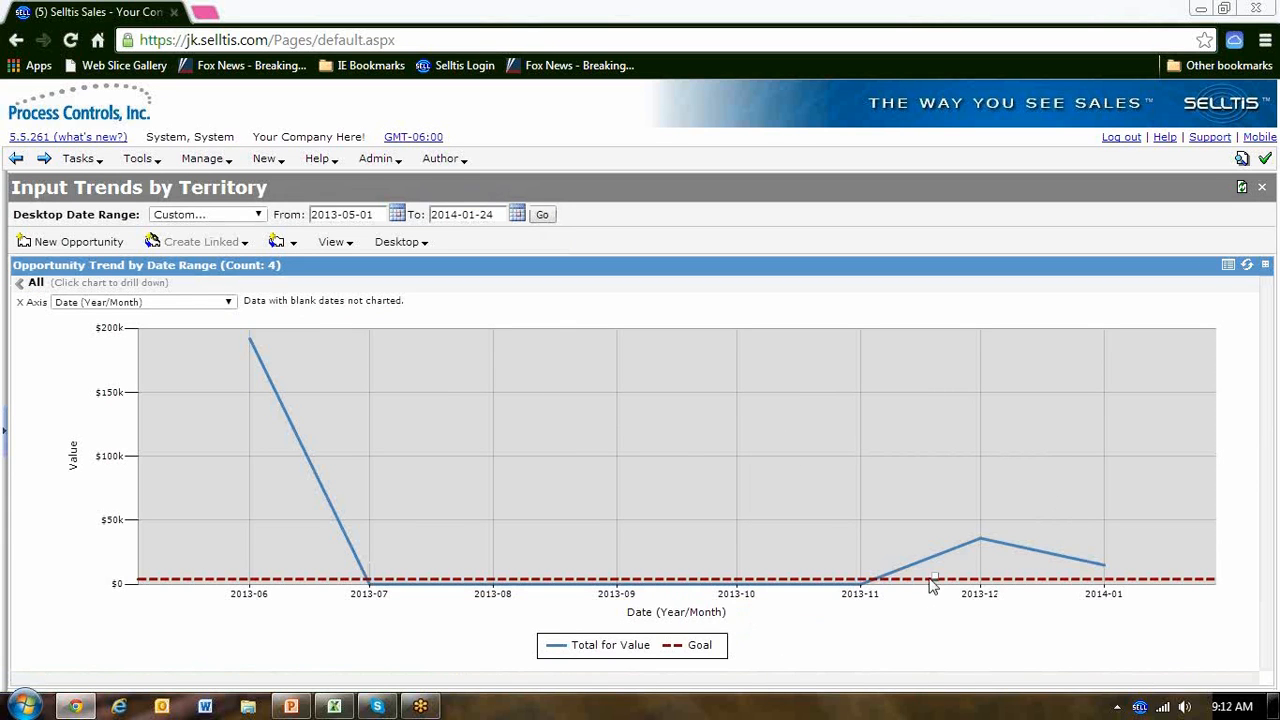
# - Check the goal line's value on the enlarged opportunity chart, and restore the multi-view desktop layout
pyautogui.moveTo(930, 584)
pyautogui.moveTo(995, 582)
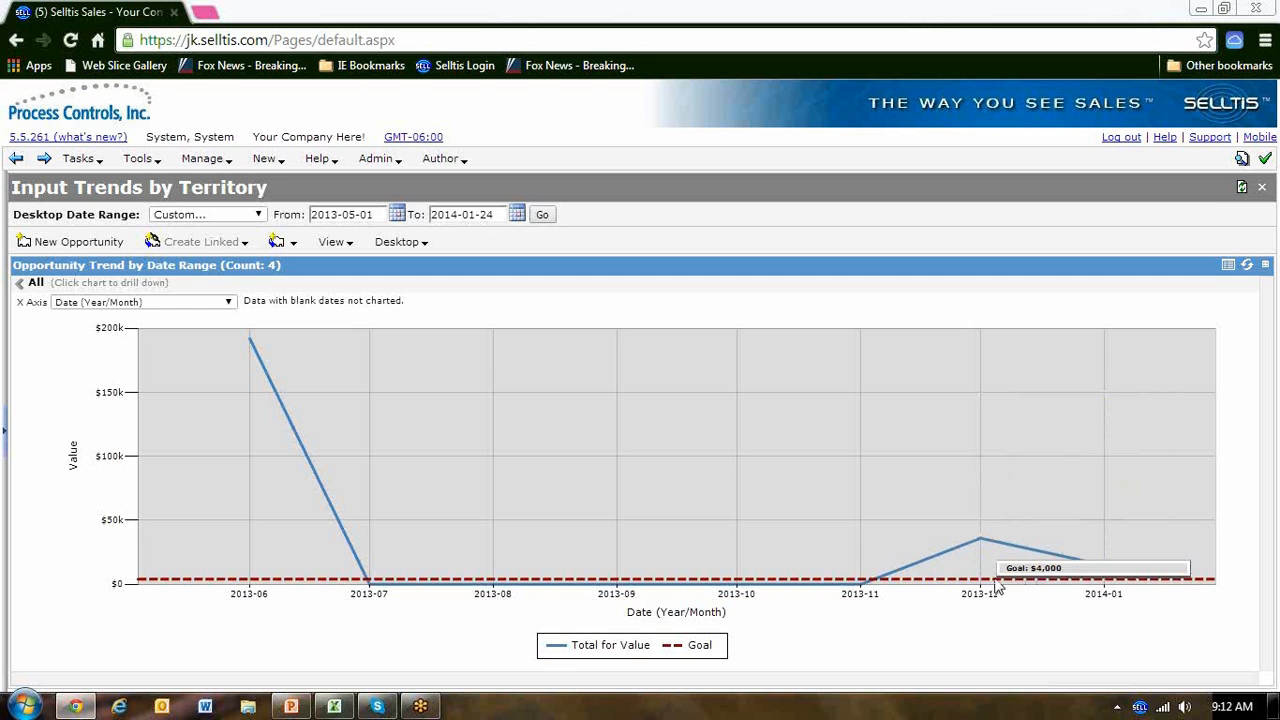
pyautogui.click(1266, 266)
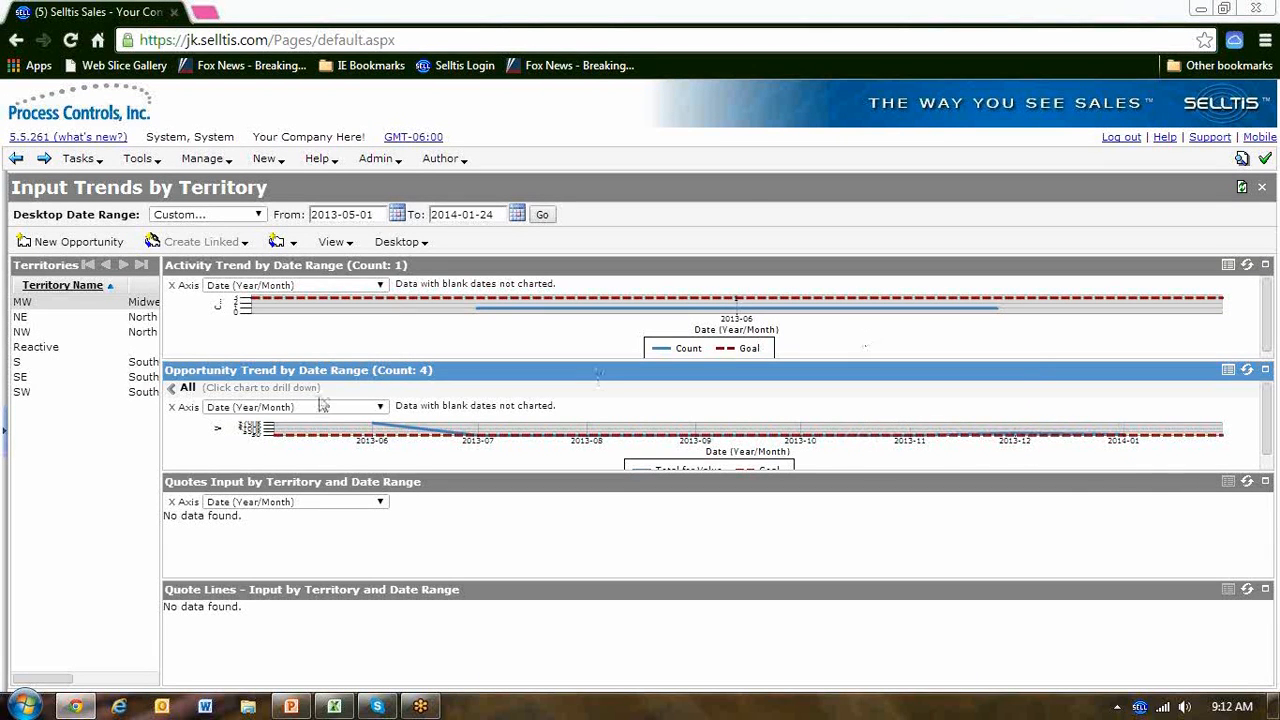
# - Reveal the side pane, open the Goals - All desktop from the history, and narrow the pane
pyautogui.click(5, 435)
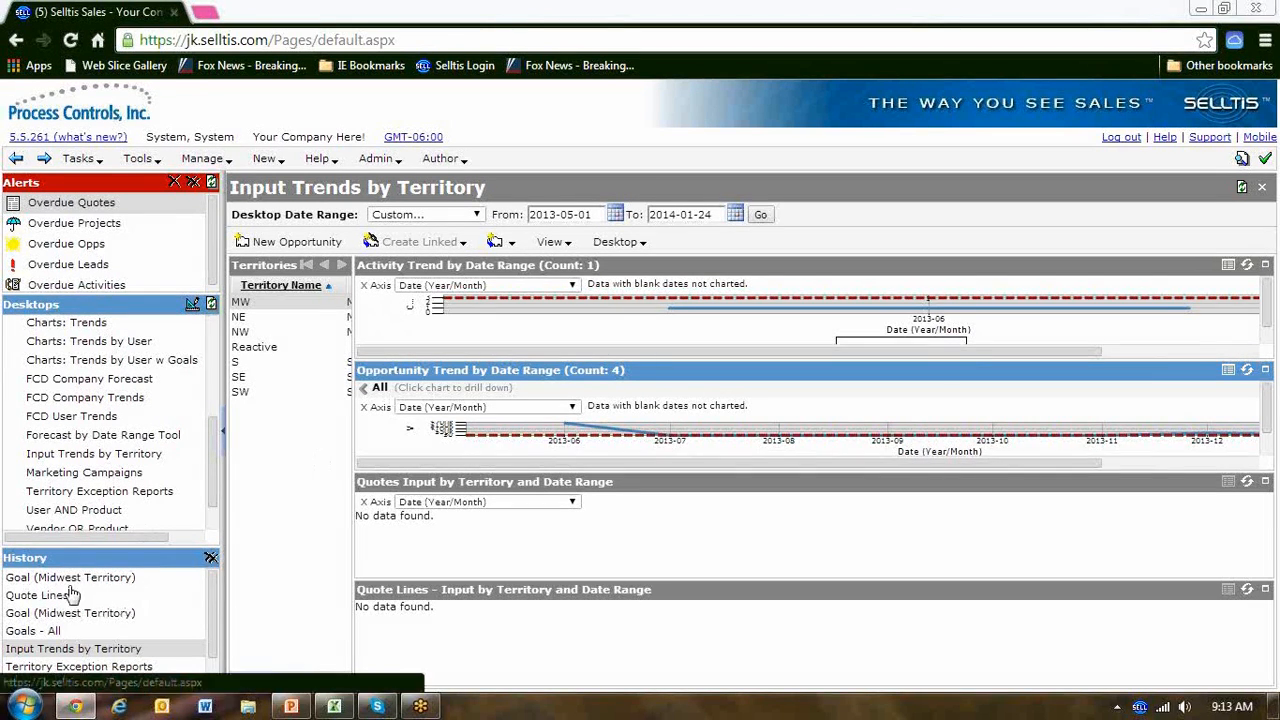
pyautogui.click(44, 632)
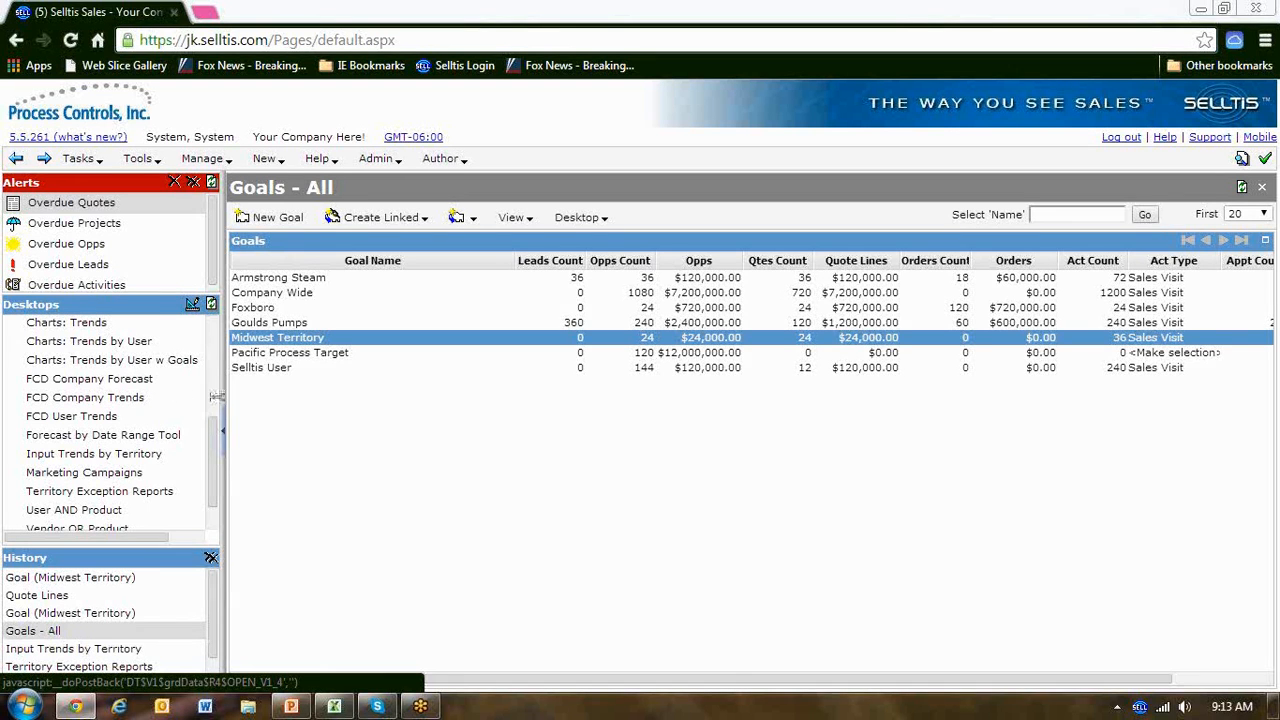
pyautogui.moveTo(222, 397); pyautogui.dragTo(164, 392)
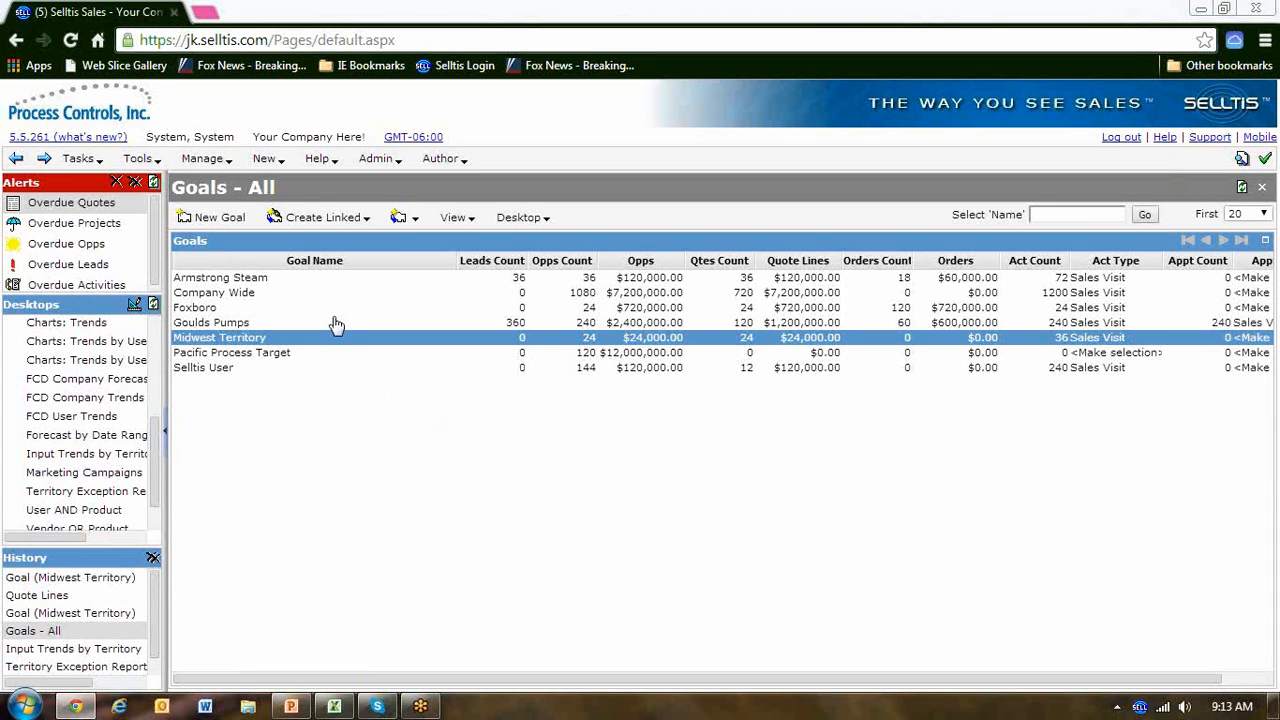
# - Open the Company Wide goal, review its annual goal figures including the activity count, and close it without saving
pyautogui.doubleClick(219, 292)
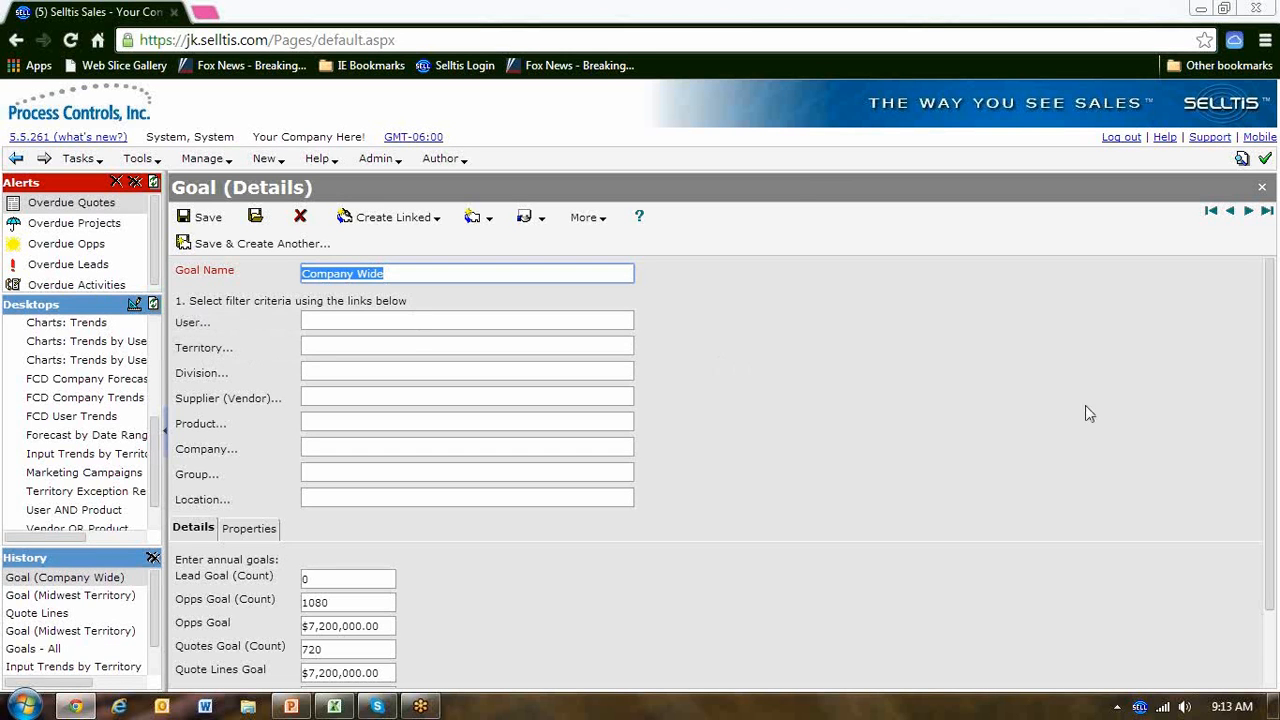
pyautogui.moveTo(1272, 298); pyautogui.dragTo(1275, 446)
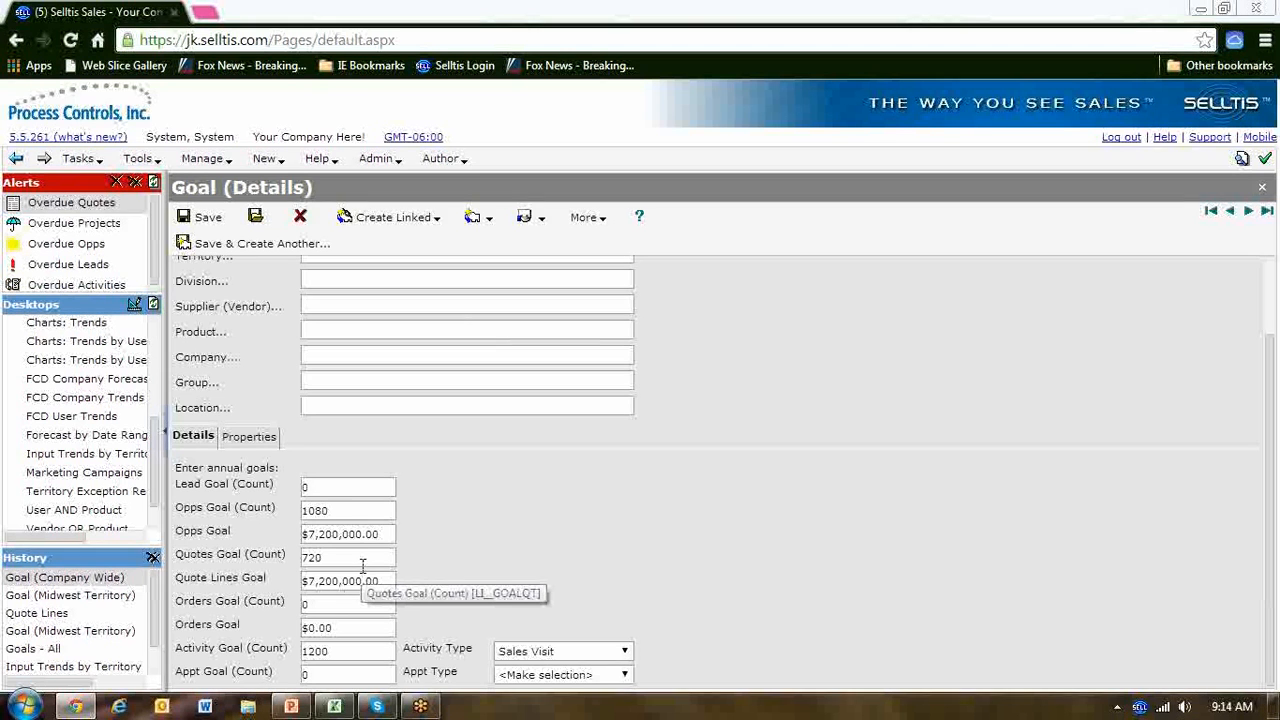
pyautogui.doubleClick(352, 650)
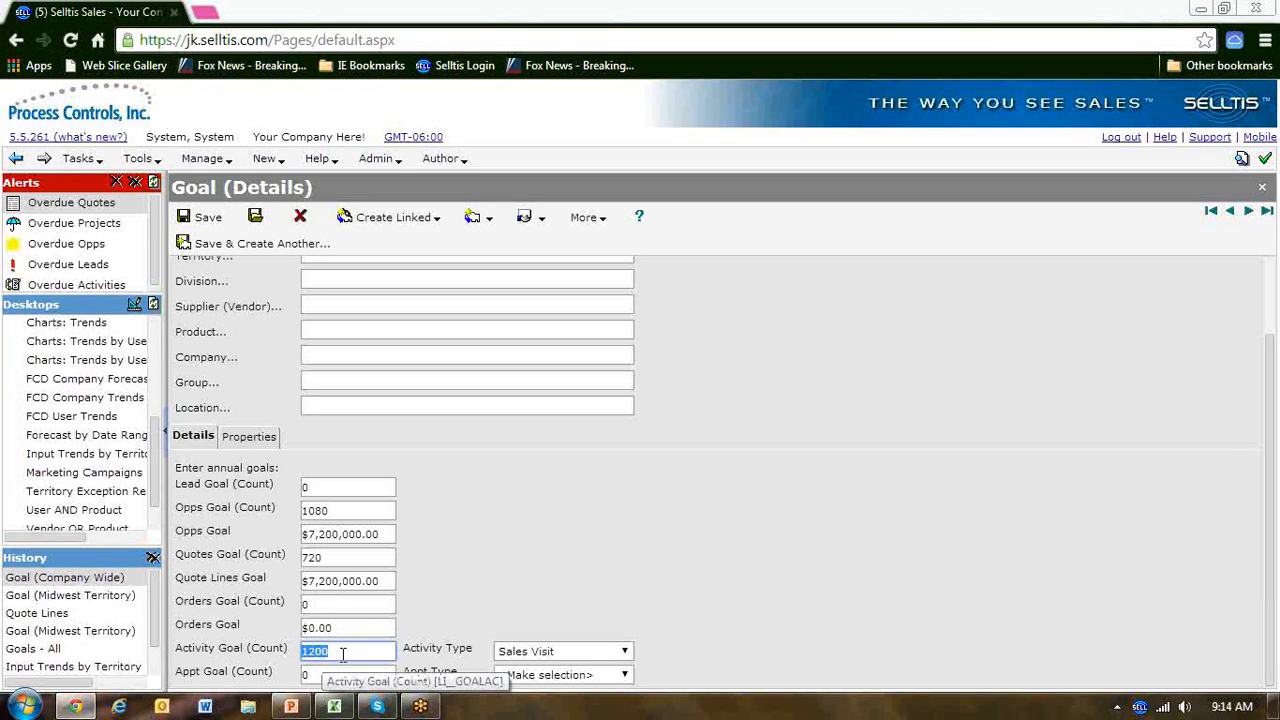
pyautogui.click(300, 216)
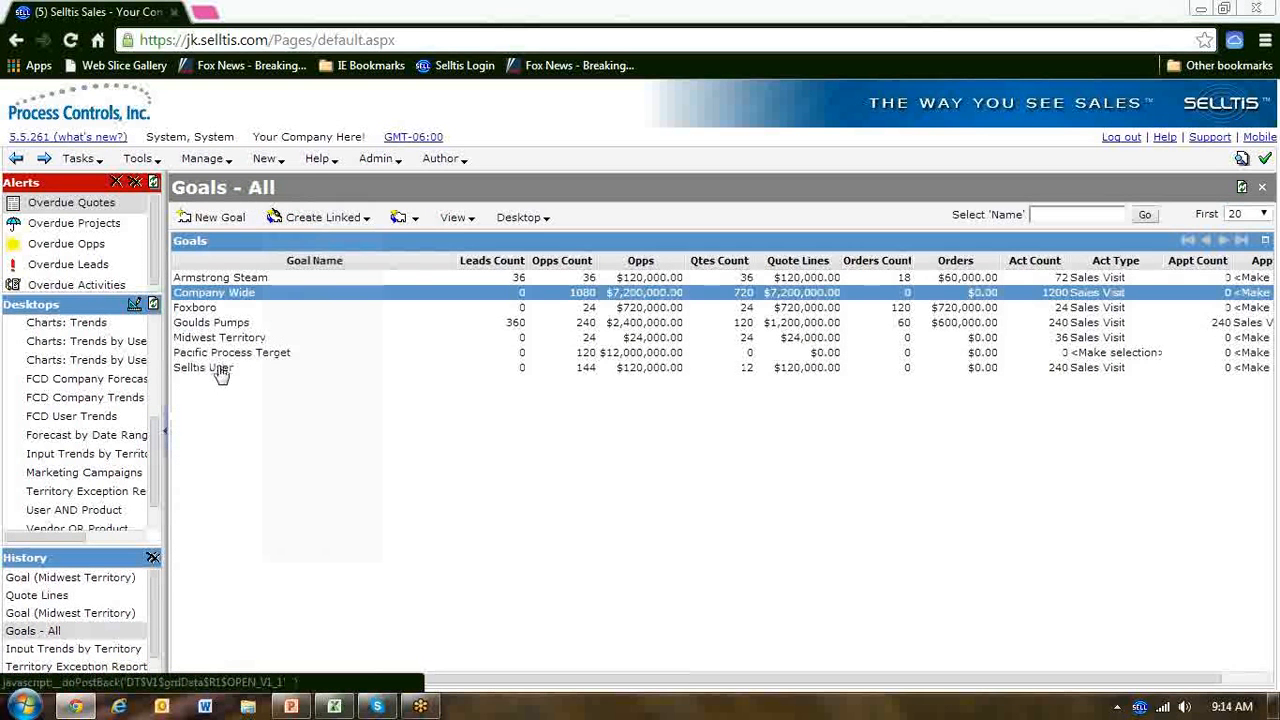
# - Open the Midwest Territory goal and view its available territory filter choices, leaving the selection unchanged
pyautogui.click(224, 339)
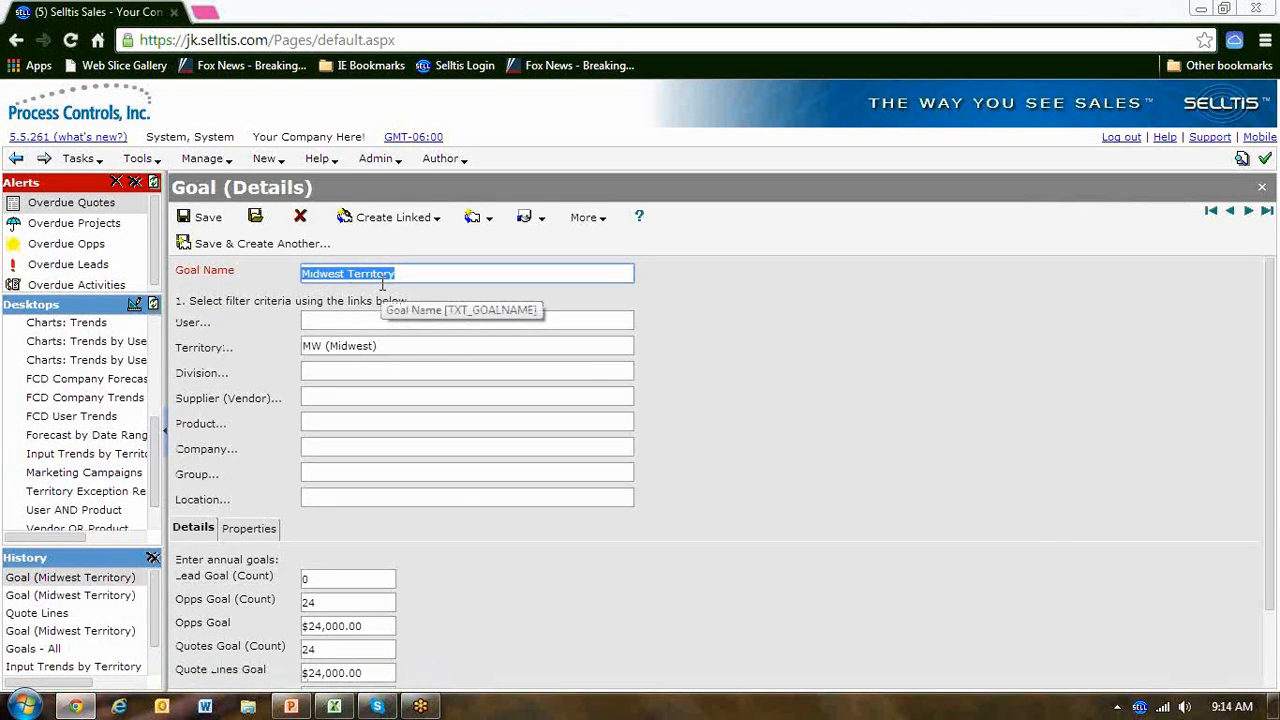
pyautogui.click(202, 348)
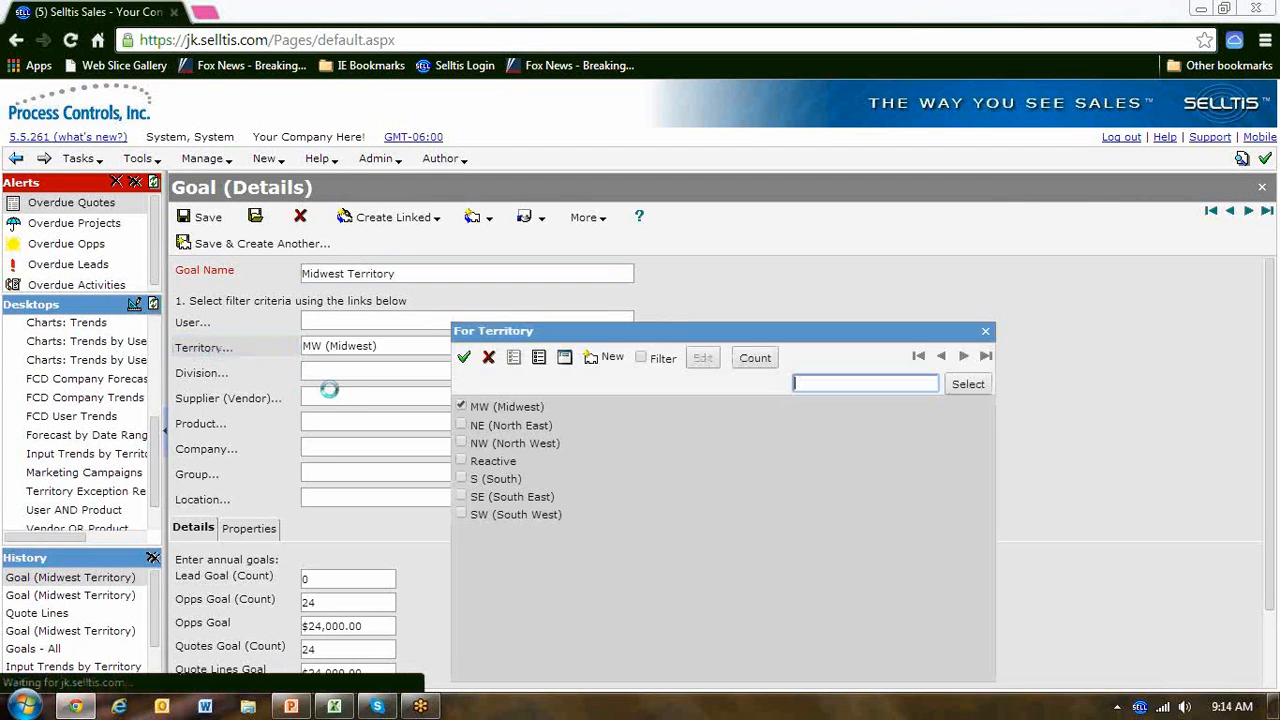
pyautogui.click(493, 359)
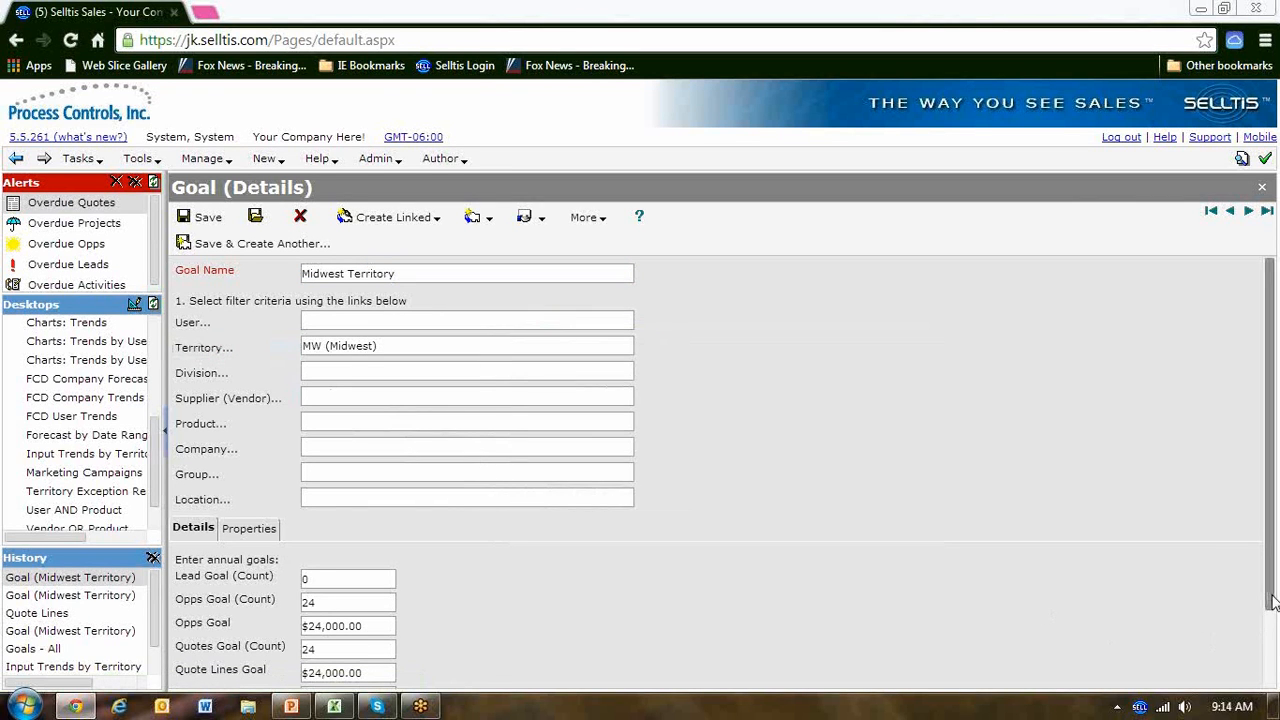
# - Review the Midwest Territory goal's annual figures for opportunity count and value, quote count, quote lines and activity count
pyautogui.scroll(-1, 1270, 660)
pyautogui.scroll(-1, 1270, 660)
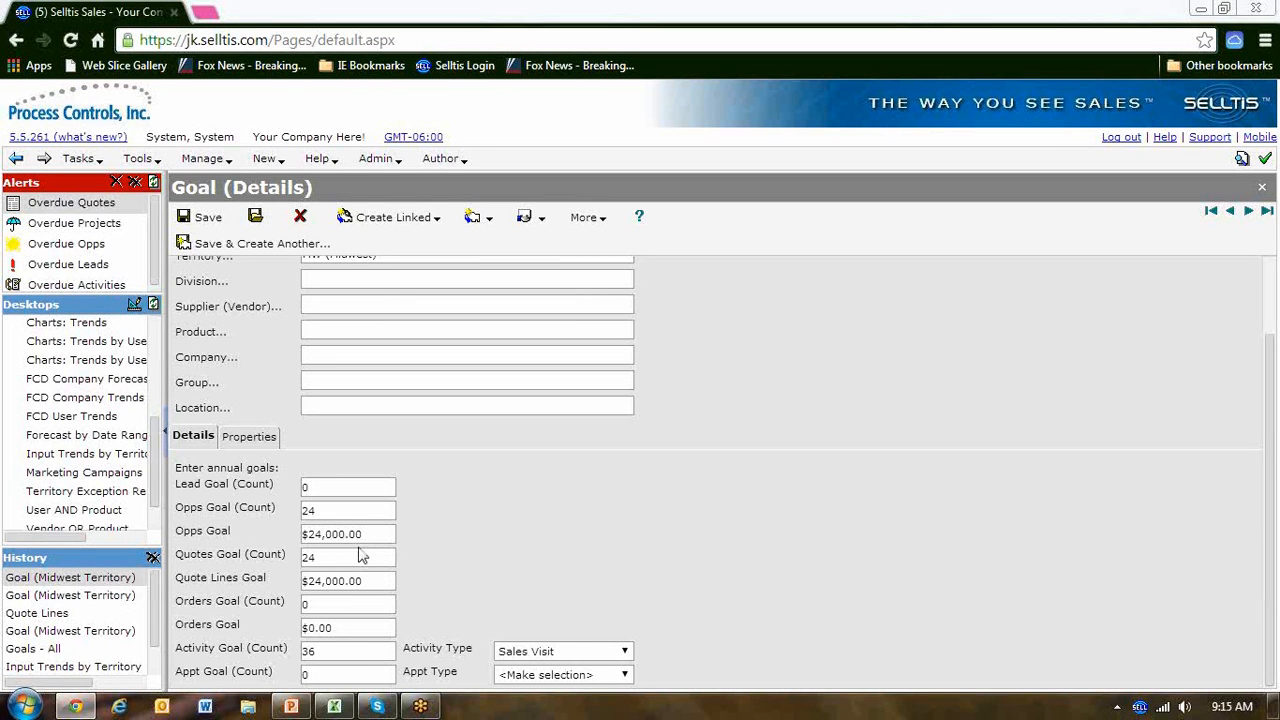
pyautogui.moveTo(370, 535); pyautogui.dragTo(272, 533)
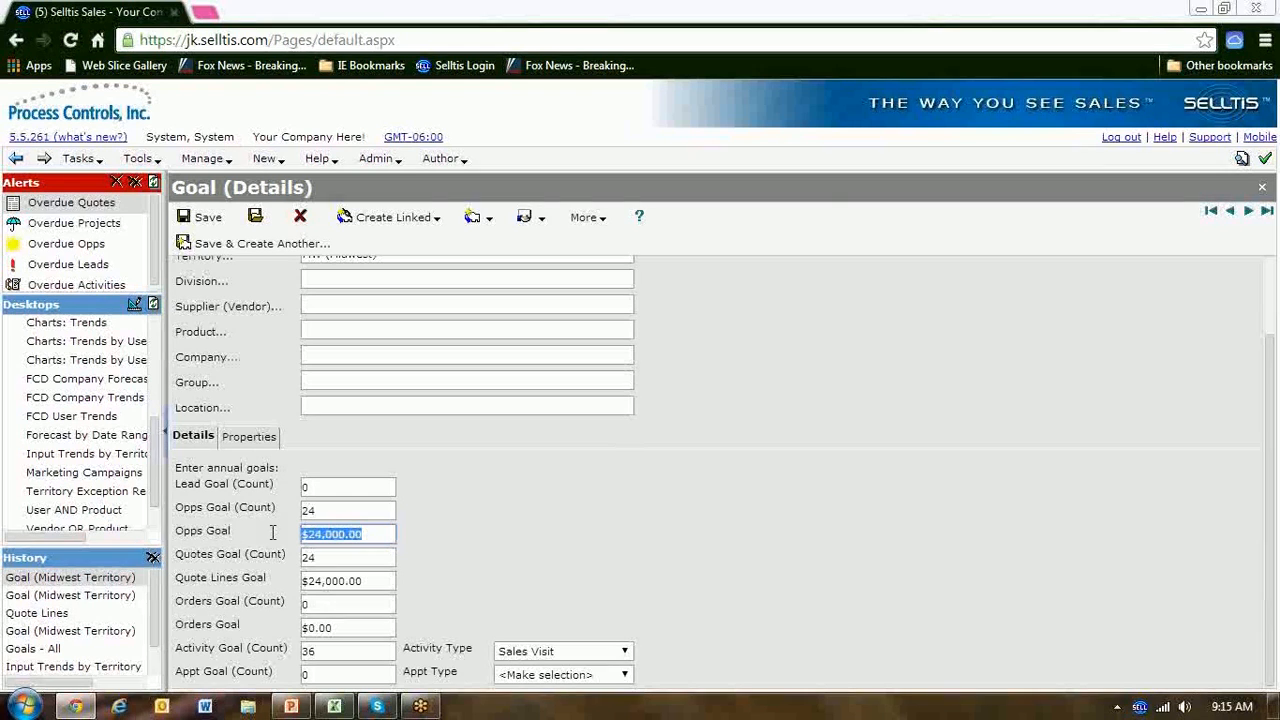
pyautogui.moveTo(336, 510); pyautogui.dragTo(278, 509)
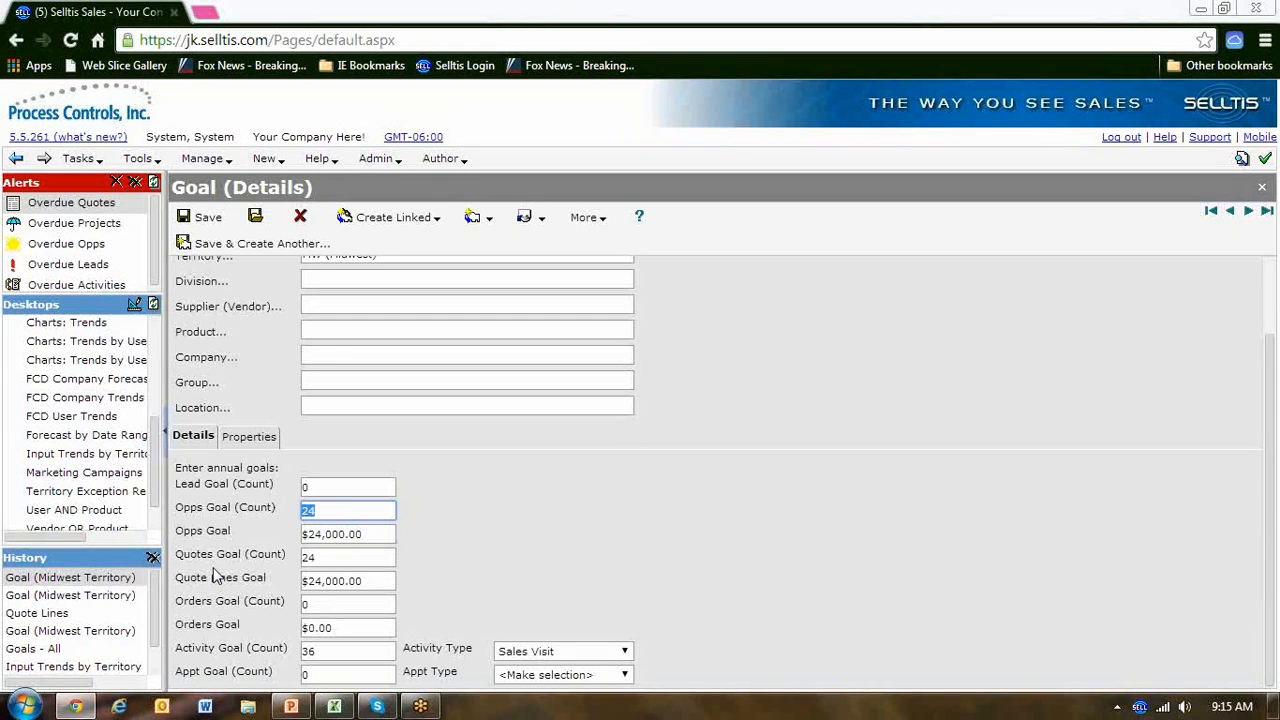
pyautogui.moveTo(378, 533); pyautogui.dragTo(234, 527)
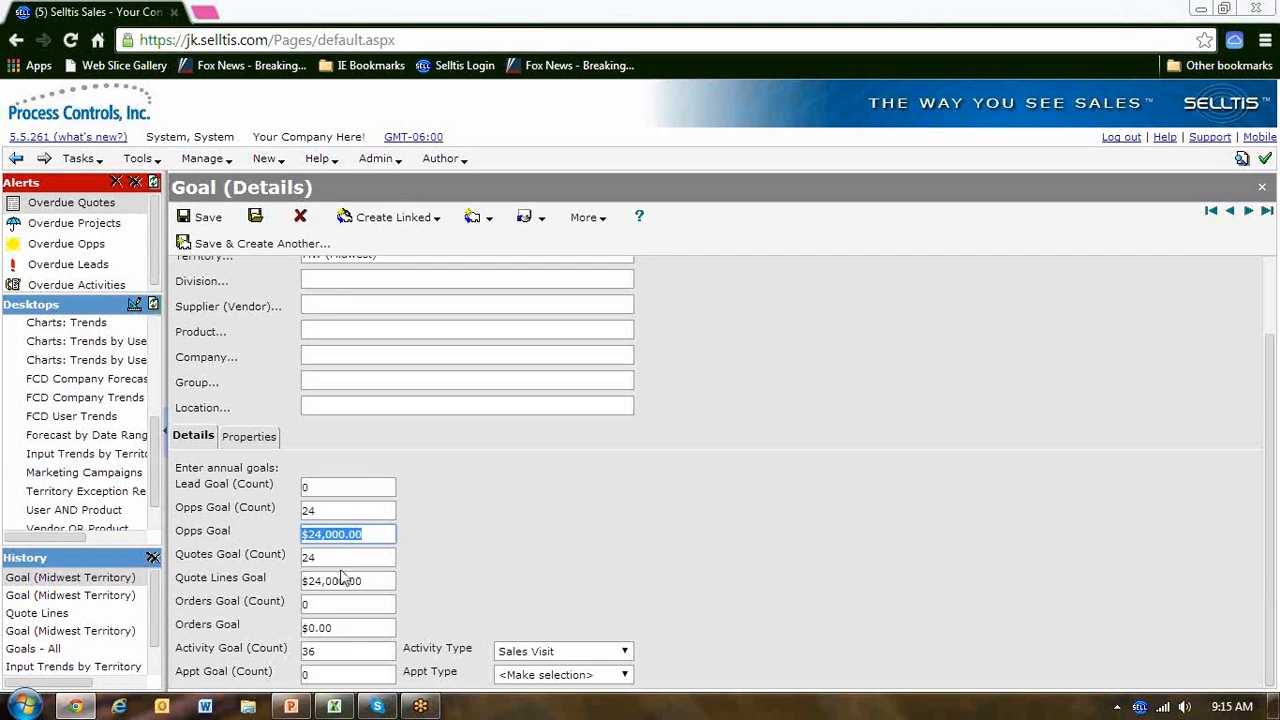
pyautogui.moveTo(336, 556); pyautogui.dragTo(238, 545)
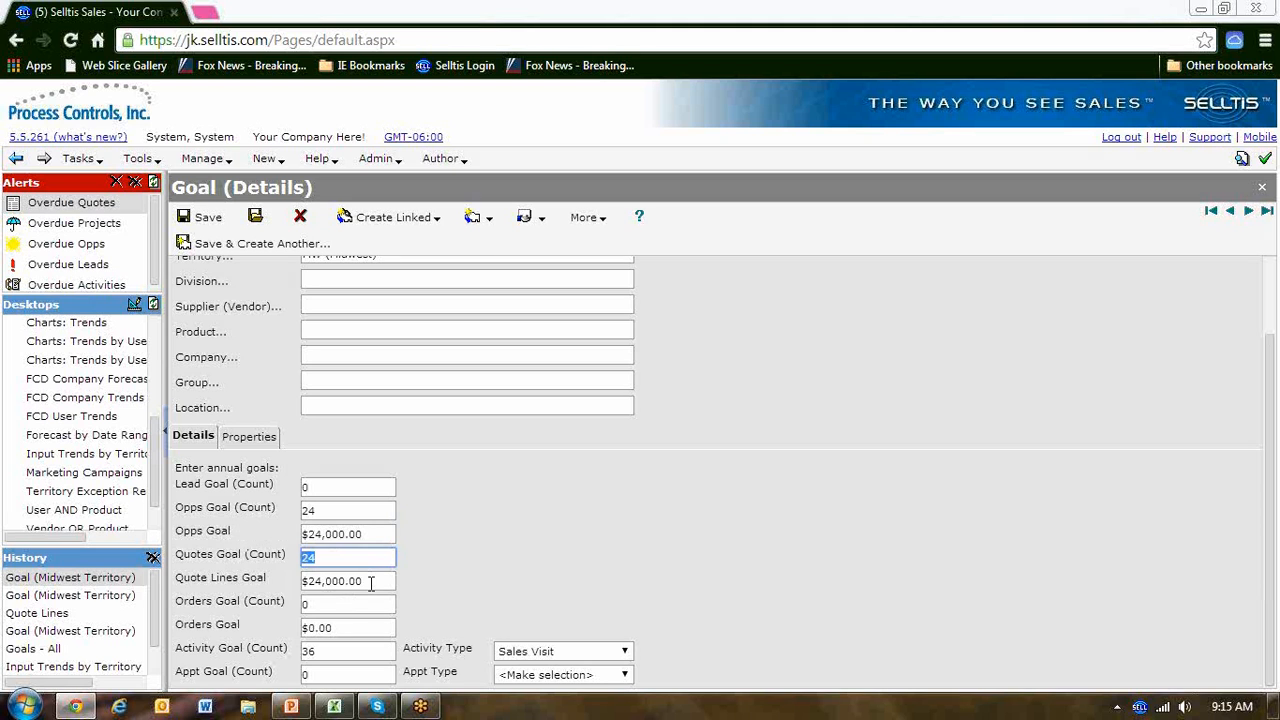
pyautogui.moveTo(372, 583); pyautogui.dragTo(236, 561)
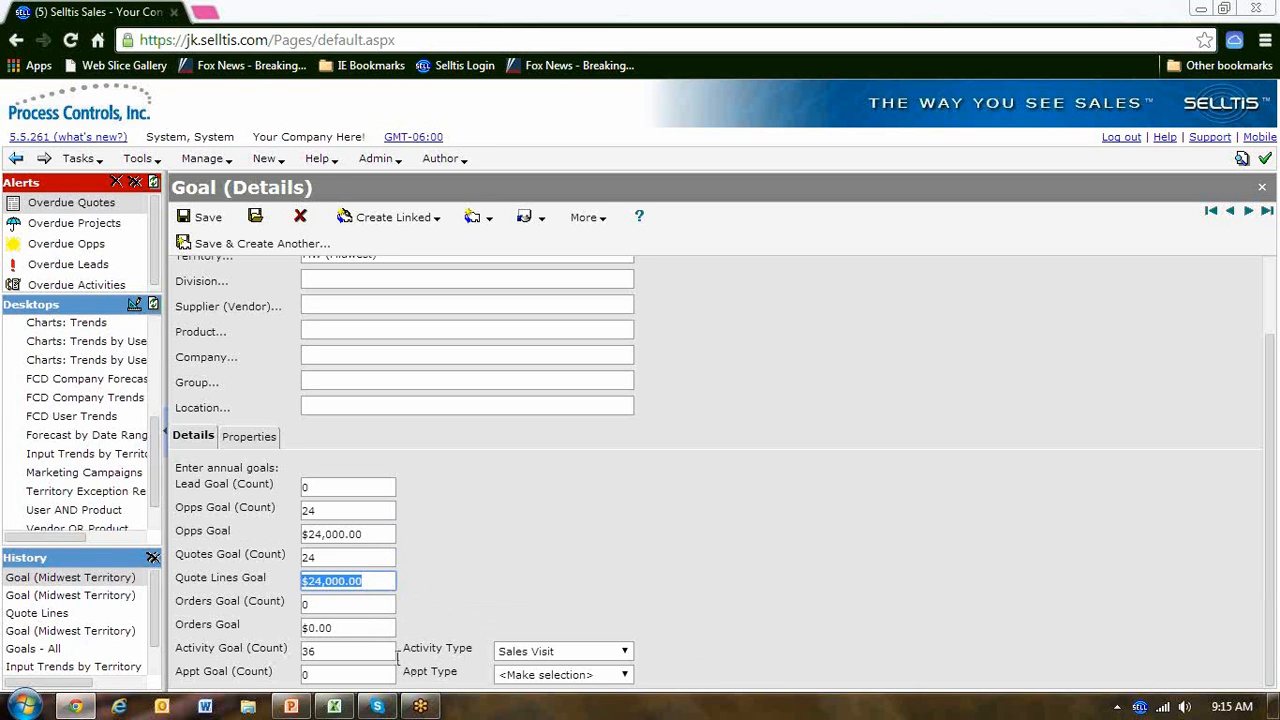
pyautogui.moveTo(364, 652); pyautogui.dragTo(267, 644)
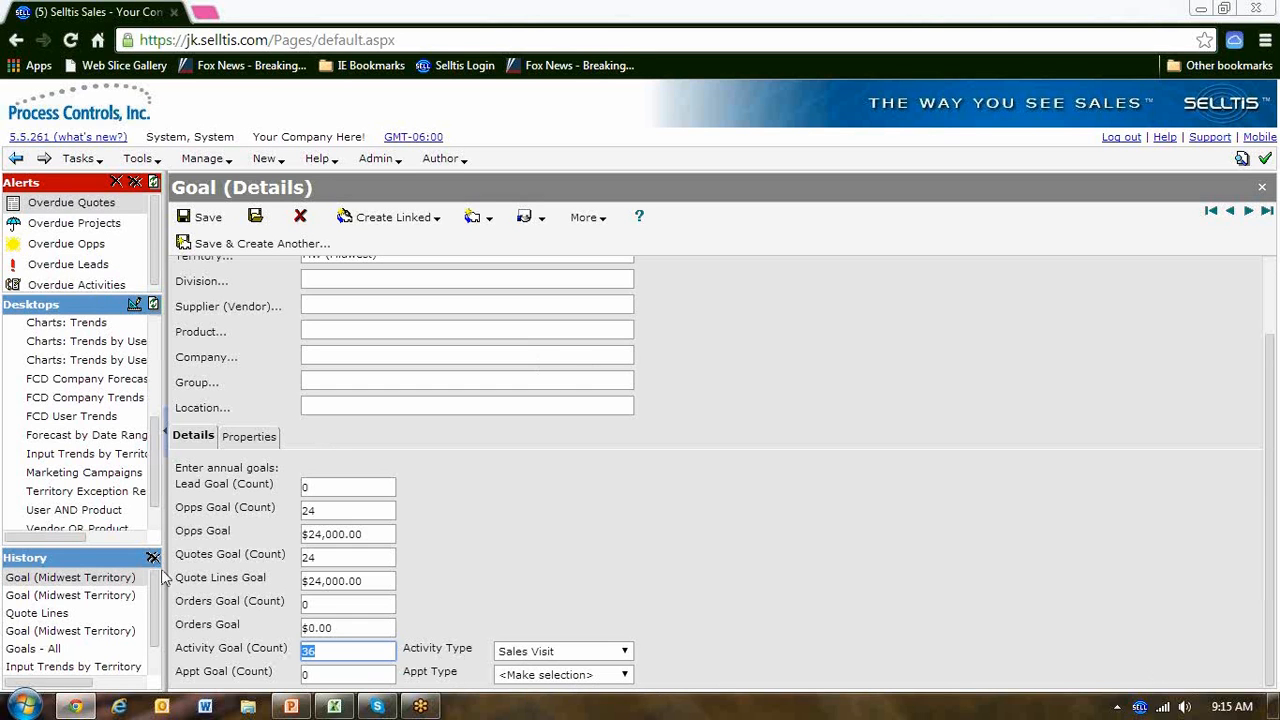
# - Return to the Input Trends by Territory desktop and set its date range to Last 12 months
pyautogui.click(93, 668)
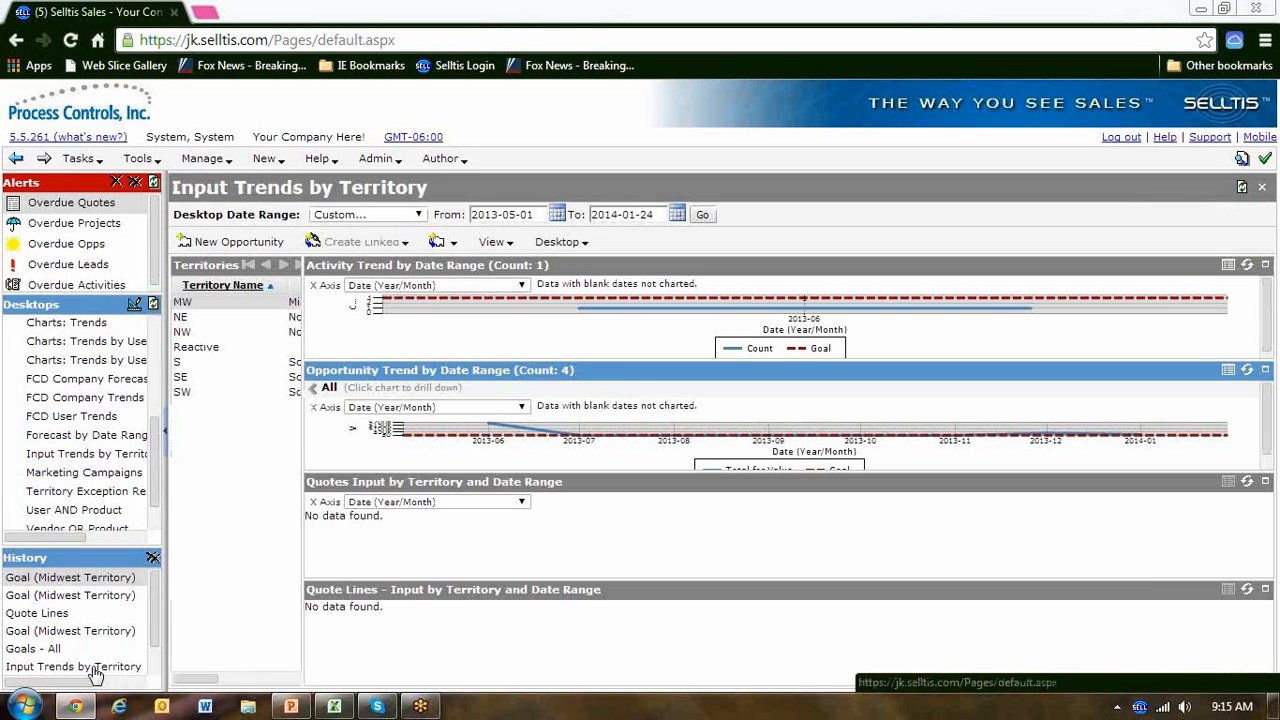
pyautogui.click(419, 214)
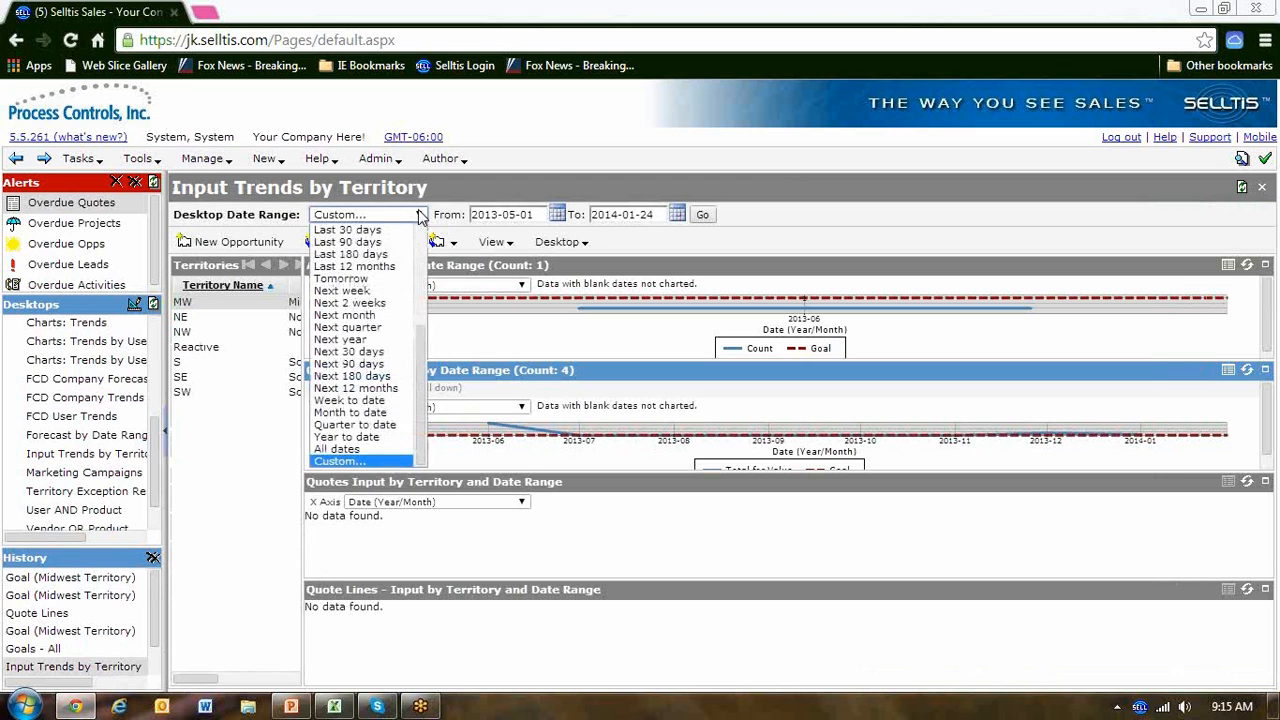
pyautogui.click(354, 266)
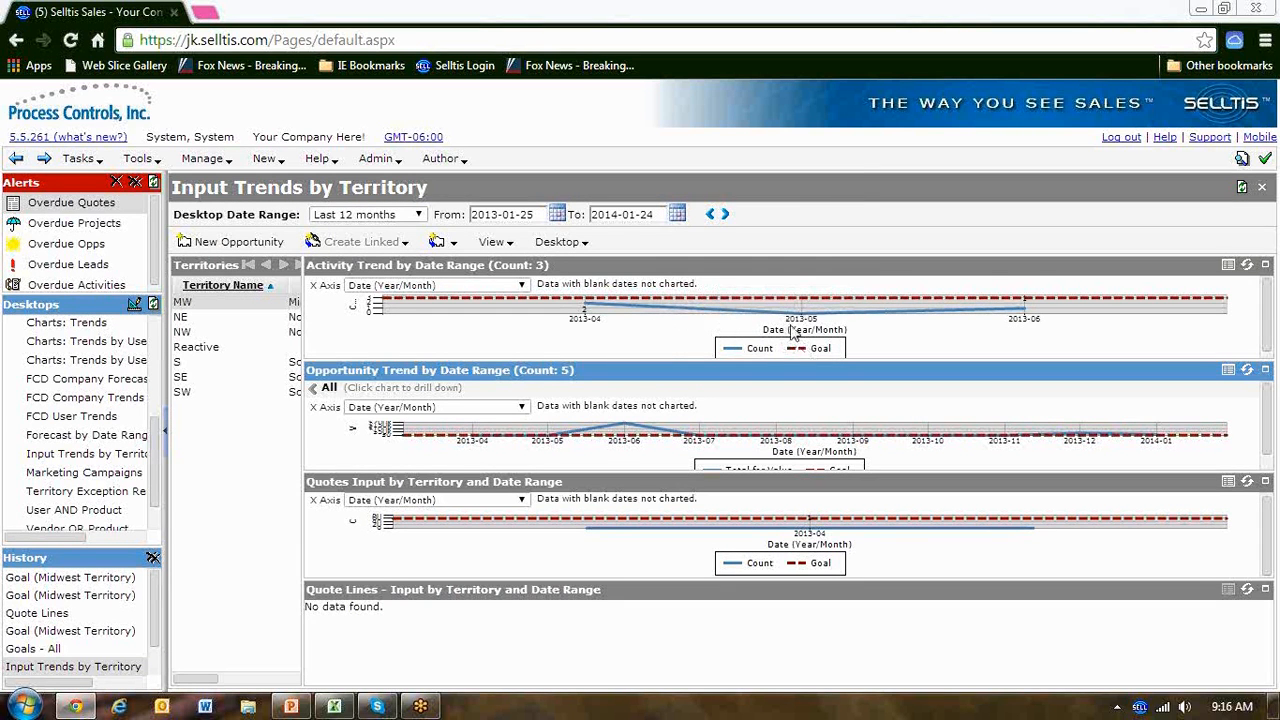
# - Enlarge the Activity Trend by Date Range chart, compare its counts with the goal line, and restore the layout
pyautogui.moveTo(800, 303)
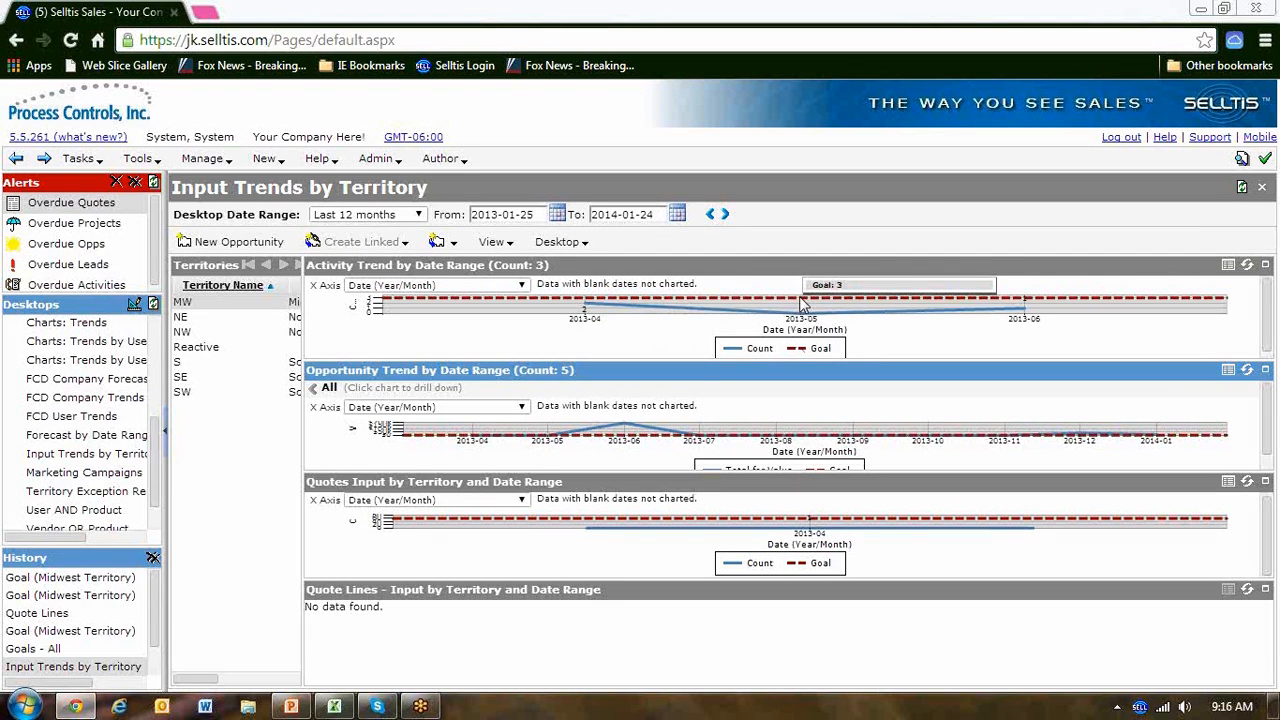
pyautogui.click(1265, 264)
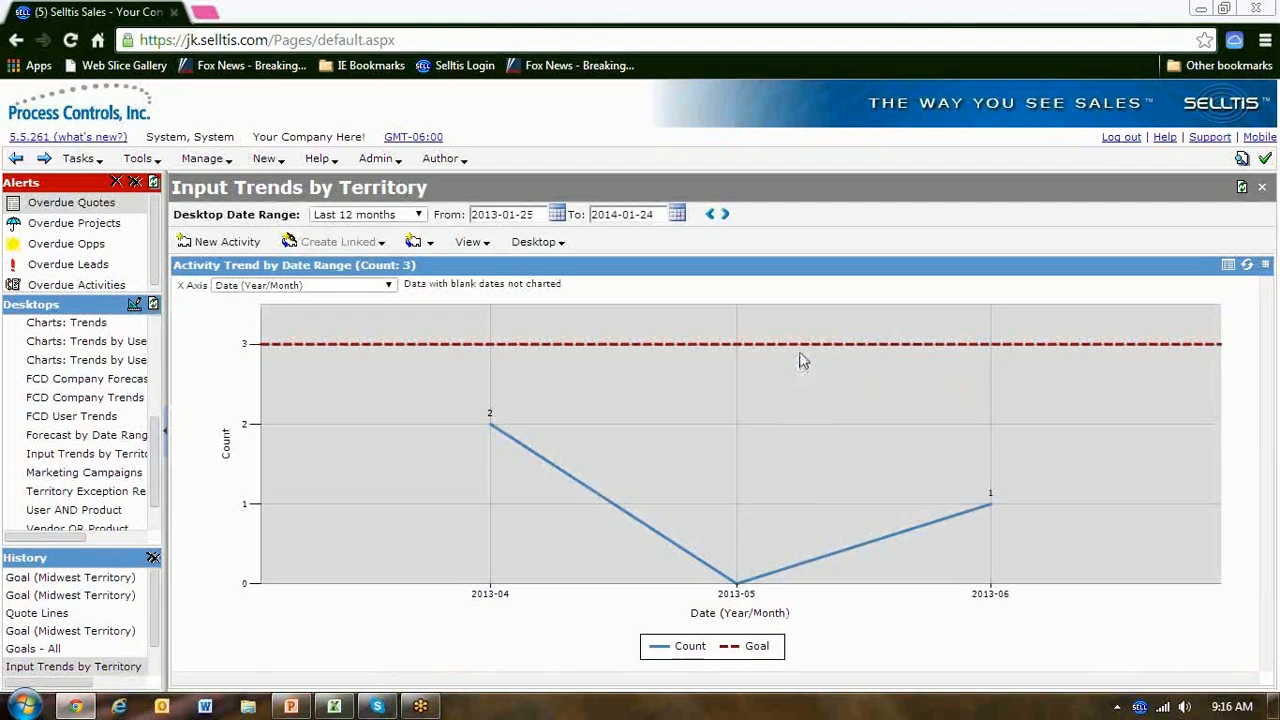
pyautogui.moveTo(812, 570)
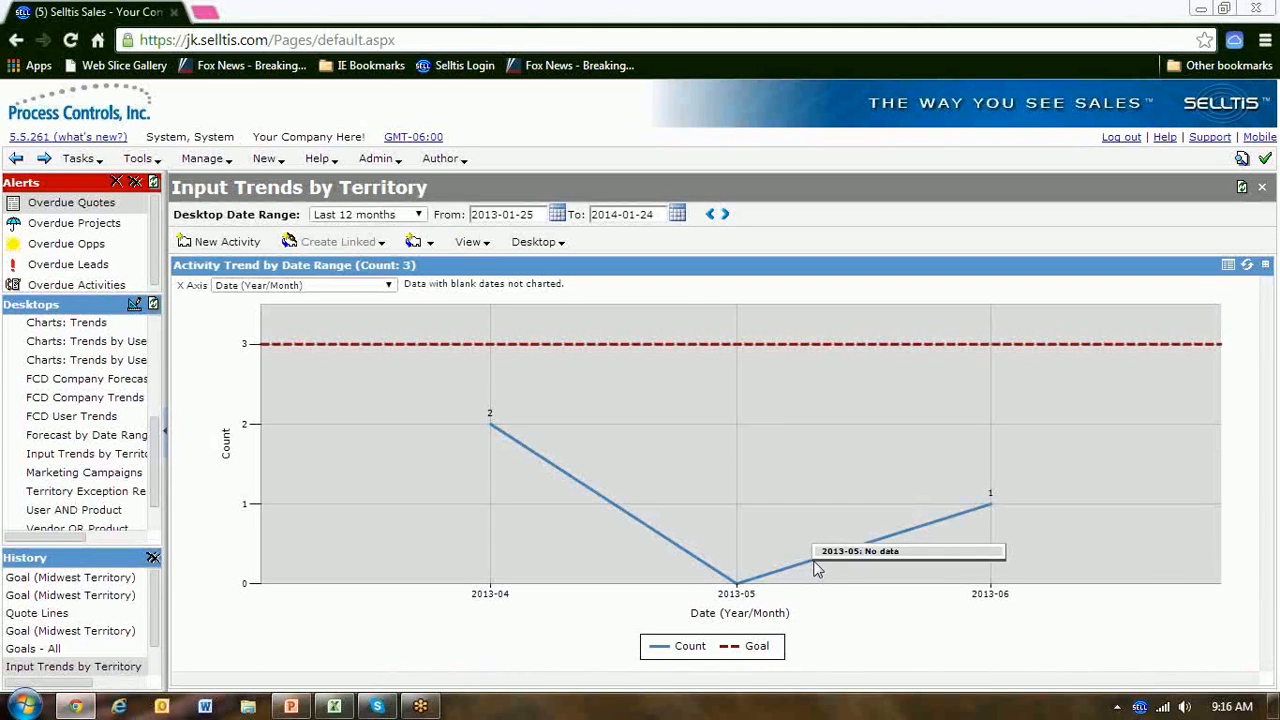
pyautogui.moveTo(826, 350)
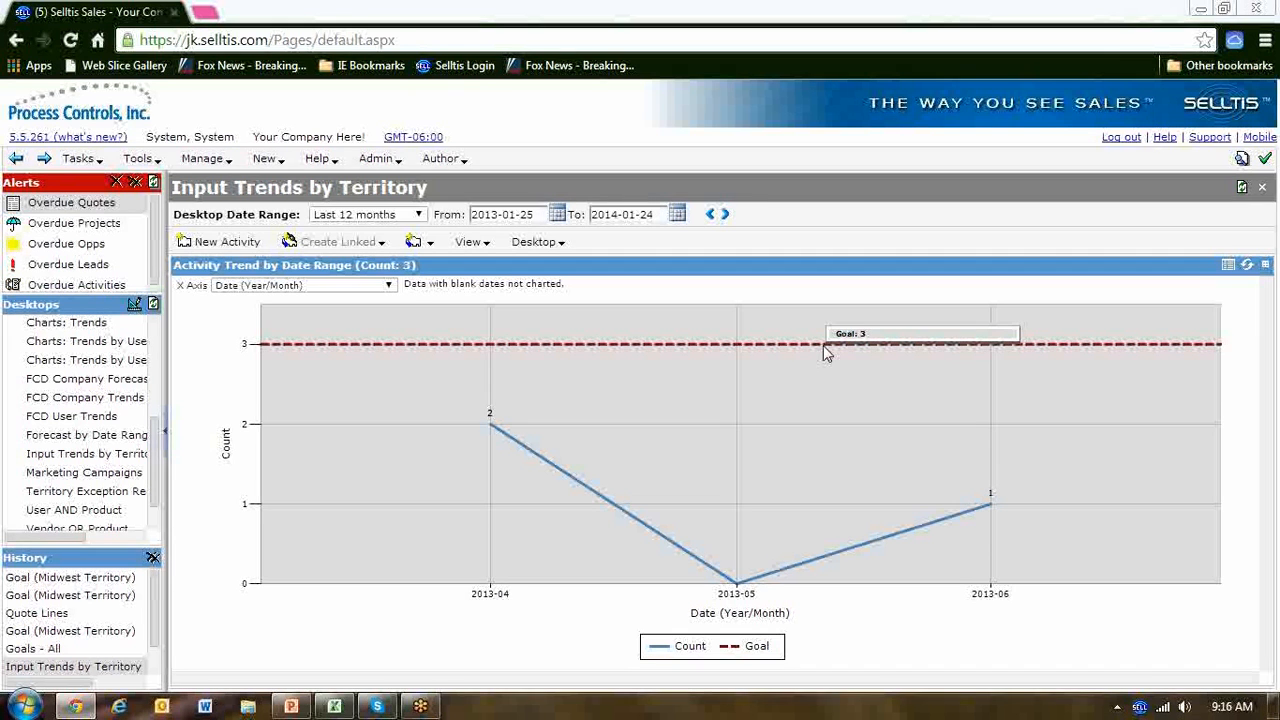
pyautogui.click(1266, 268)
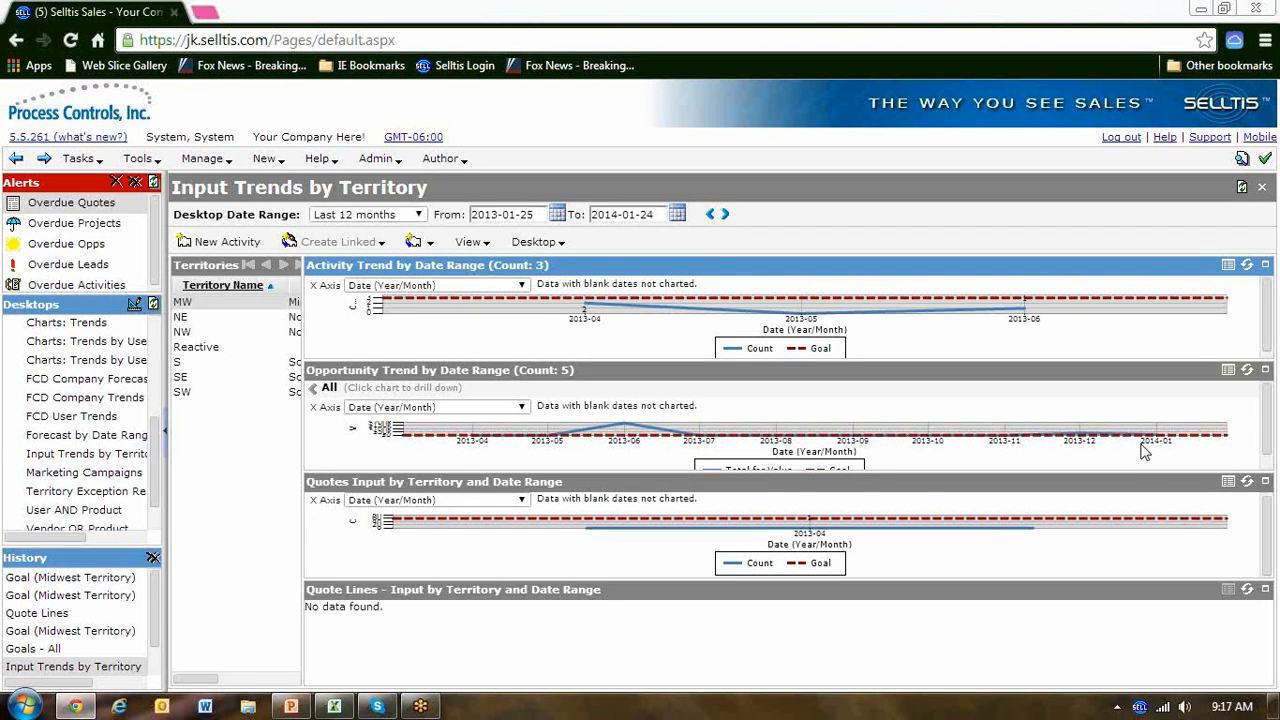
# - Open a blank new goal form from Goals - All and examine its annual quote lines and orders goal fields
pyautogui.click(33, 652)
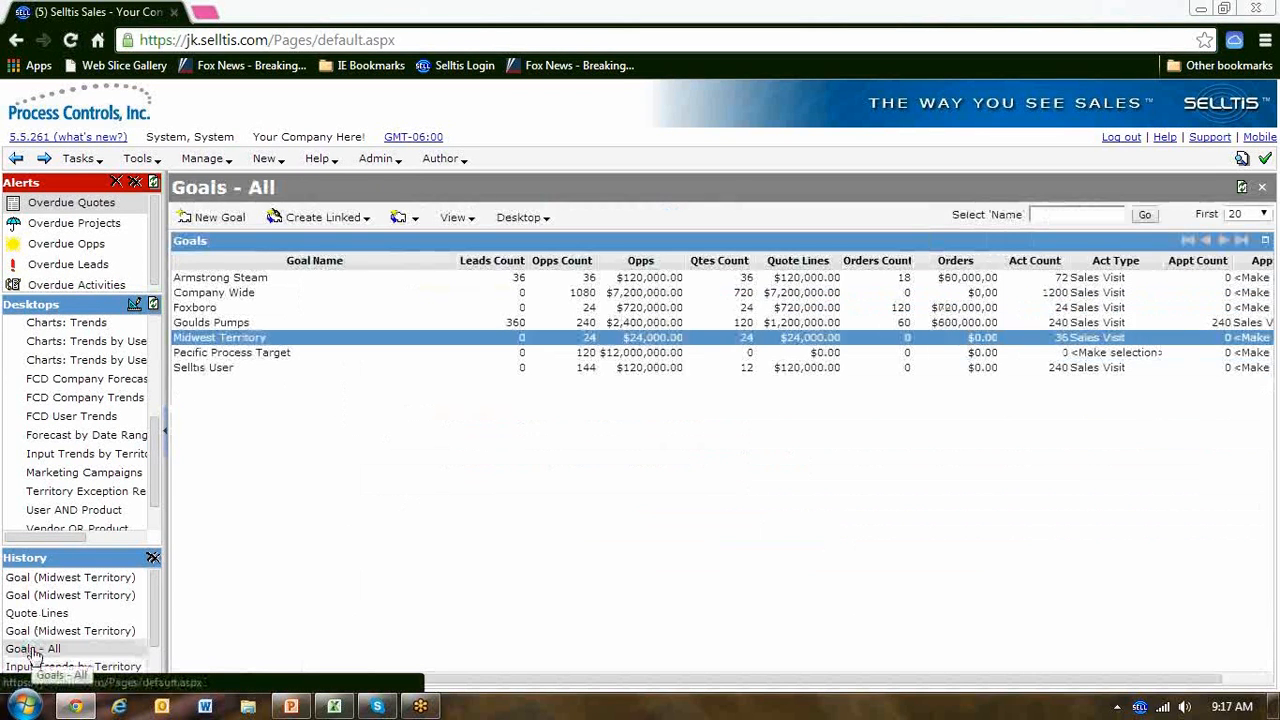
pyautogui.click(219, 219)
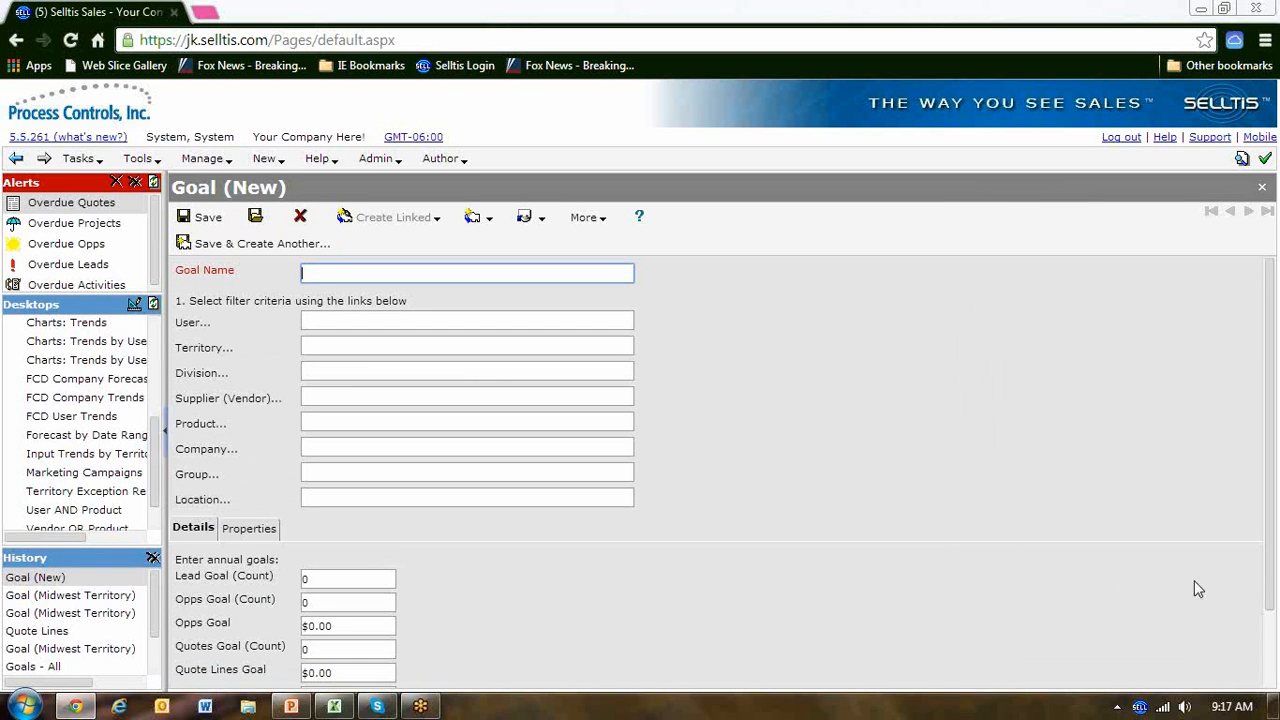
pyautogui.moveTo(1268, 600); pyautogui.dragTo(1275, 678)
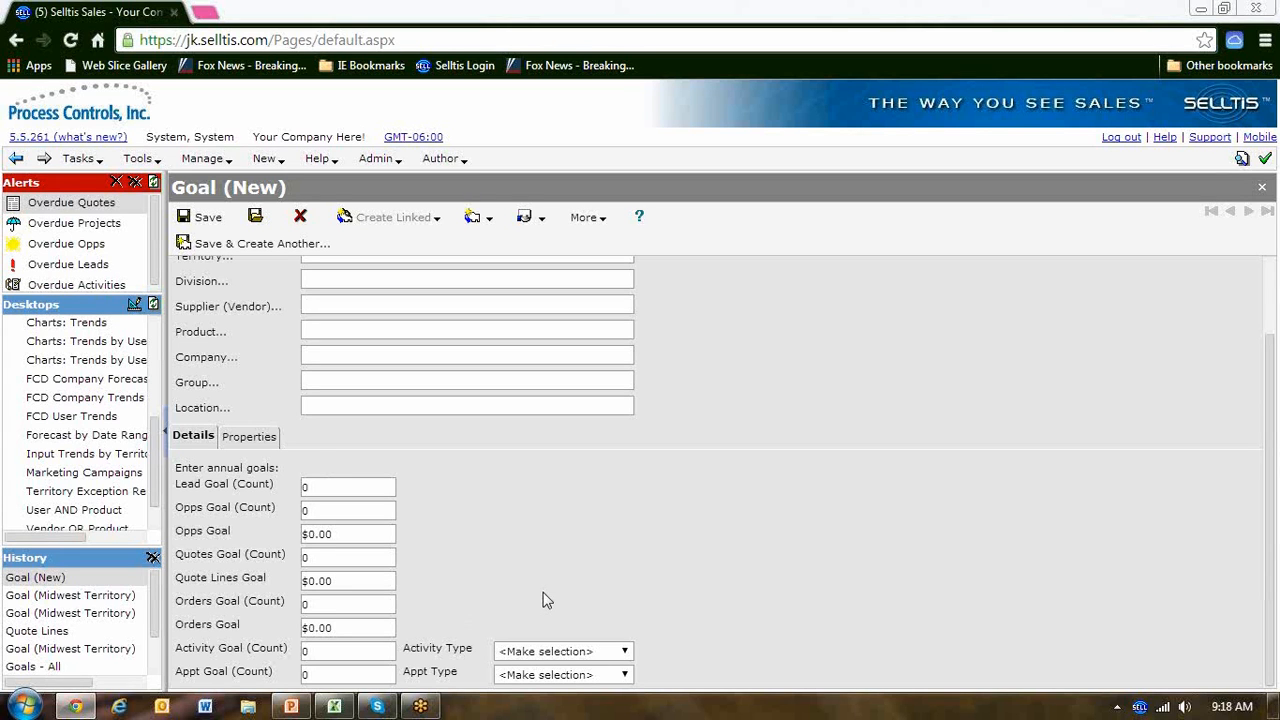
pyautogui.click(354, 580)
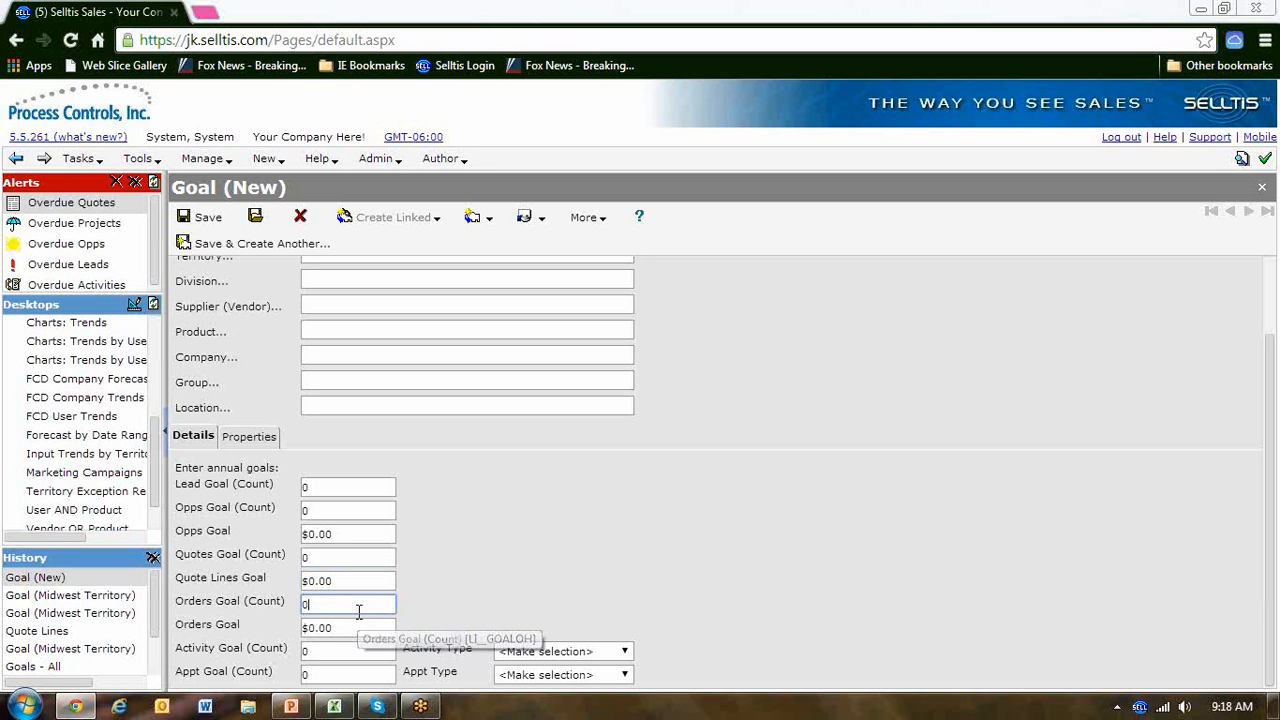
pyautogui.click(352, 625)
pyautogui.click(350, 606)
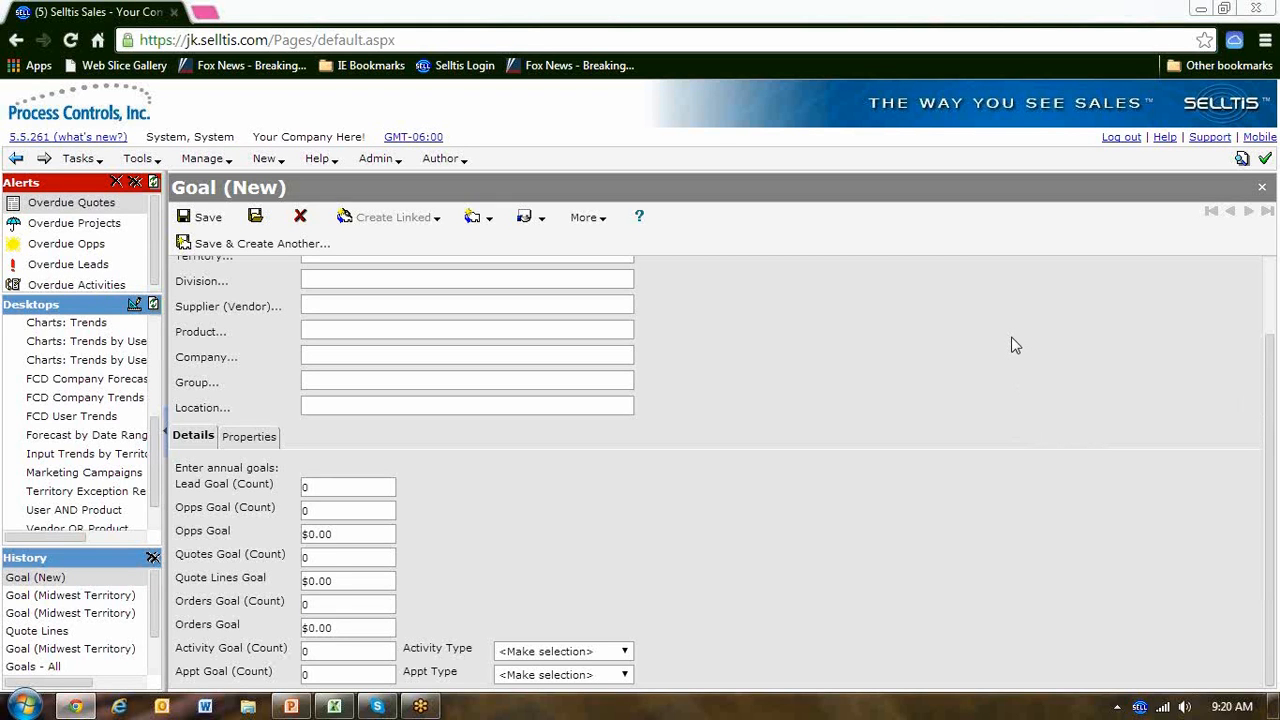
# - Switch to the Goal Setting and Selltis Part II presentation in PowerPoint and display slide 8 with the Territory Plan
pyautogui.click(291, 707)
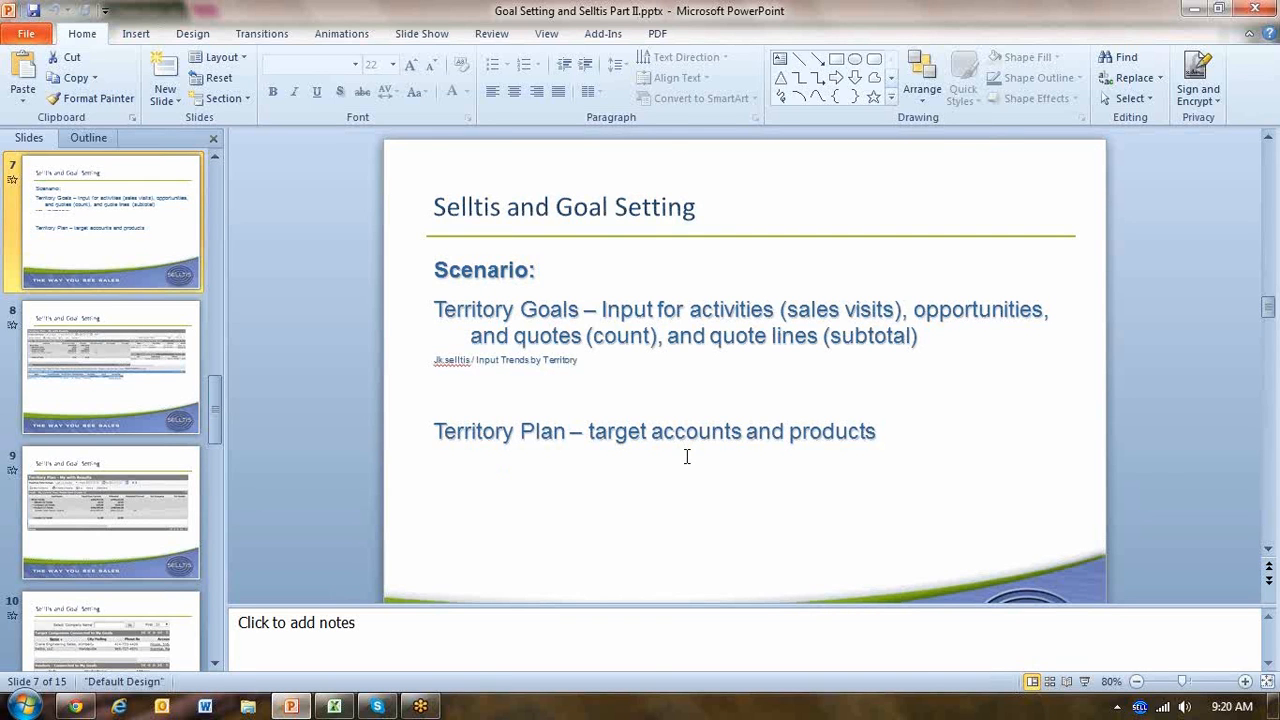
pyautogui.click(144, 363)
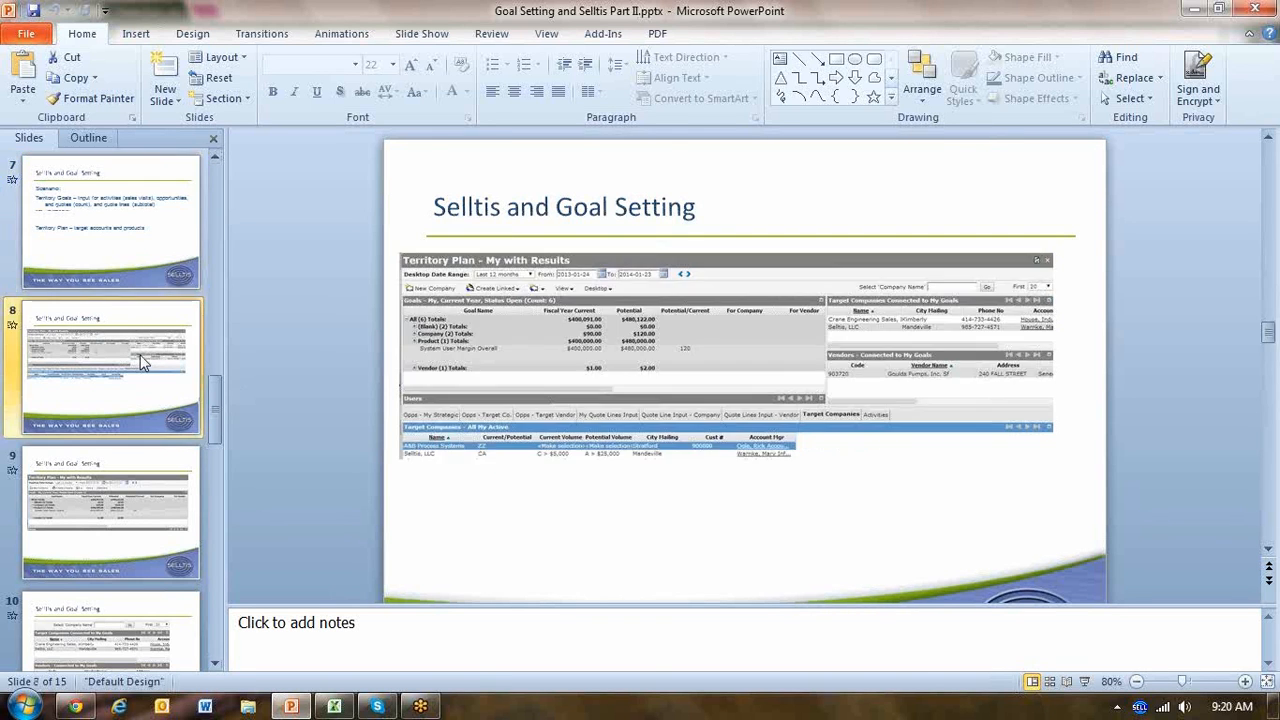